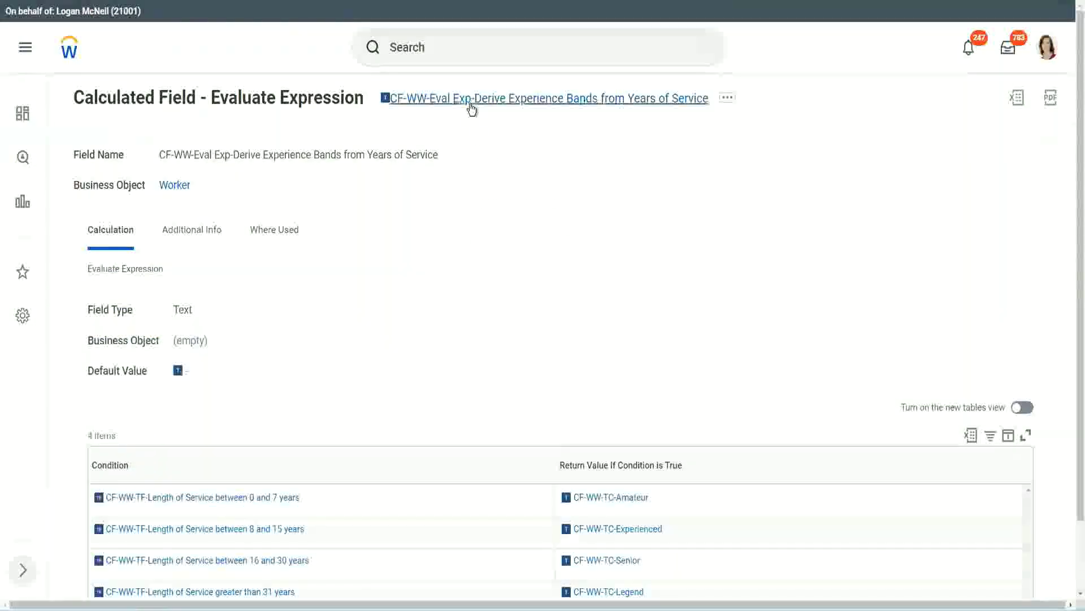
right_click(472, 102)
left_click(511, 171)
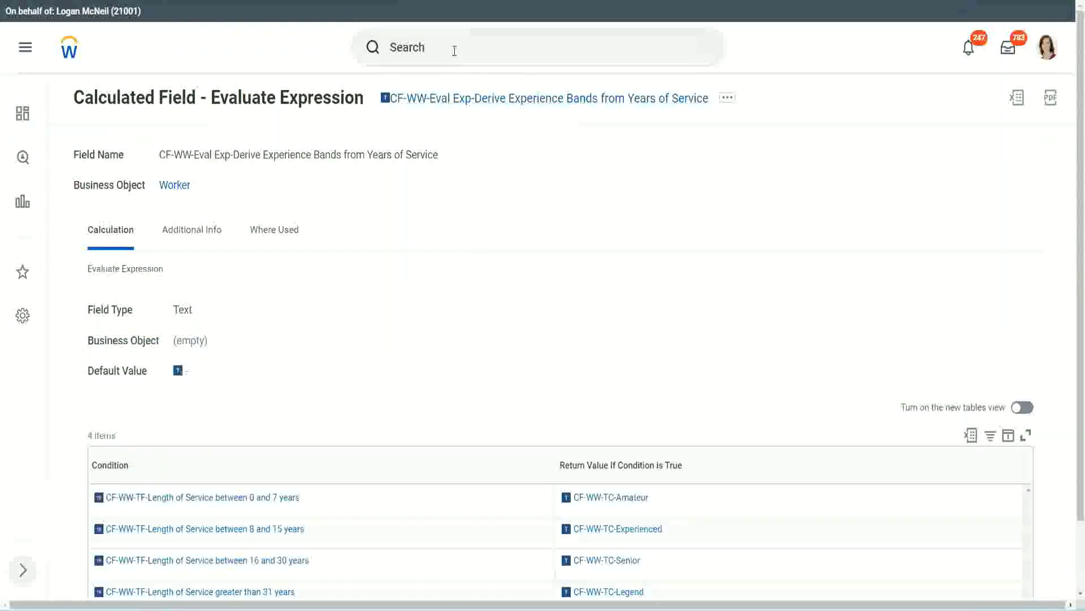
left_click(455, 51)
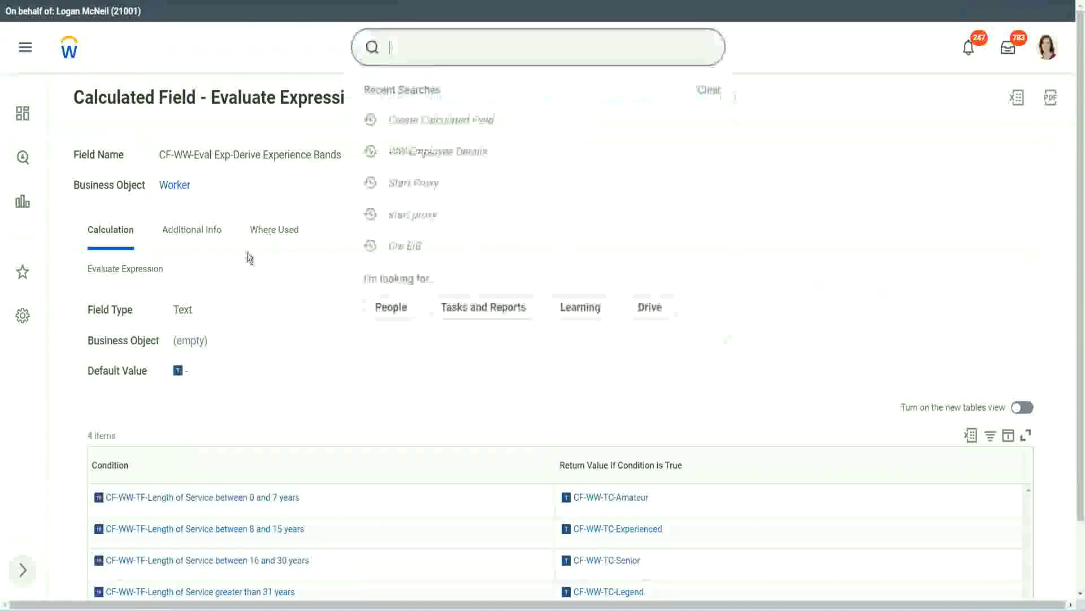
left_click(768, 126)
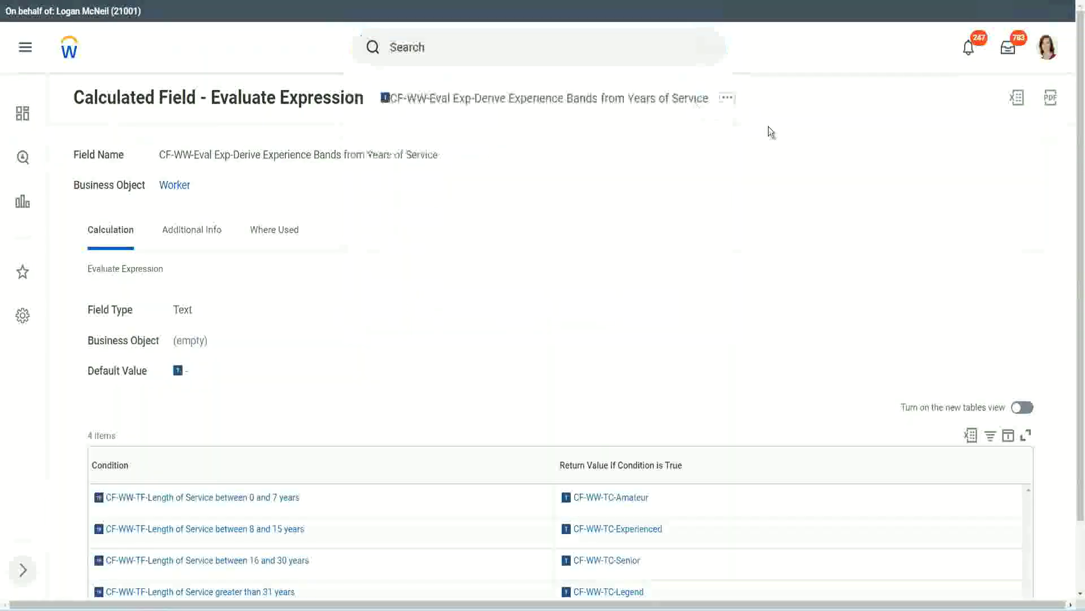
Step: Search for "create calc field" and start the Create Calculated Field task
left_click(430, 42)
type("create calc")
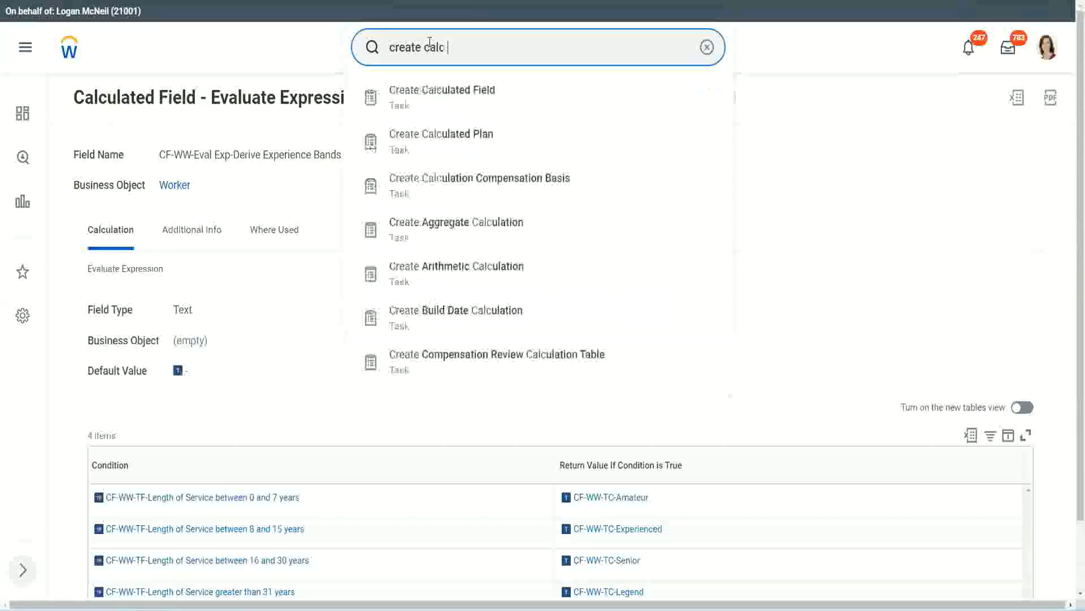
type(" field")
left_click(453, 104)
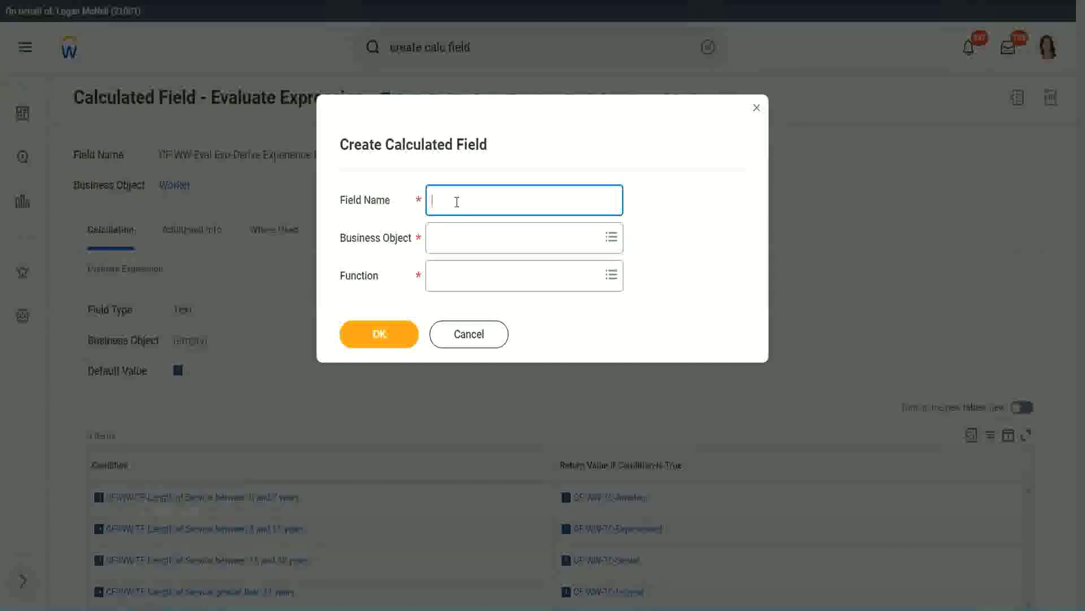
Step: Name the new calculated field "CF-WW-LRB-Identify Experience Bands from years of Service"
type("CF-WW-LRB-")
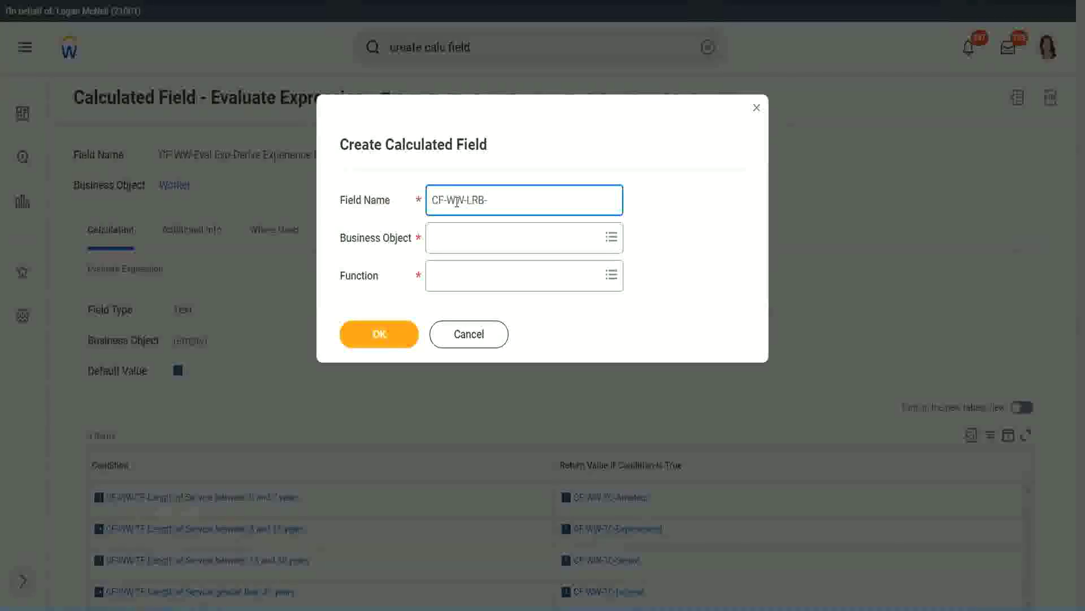
type("Identify Exe")
key("BackSpace")
type("periende")
key("BackSpace")
type("e ")
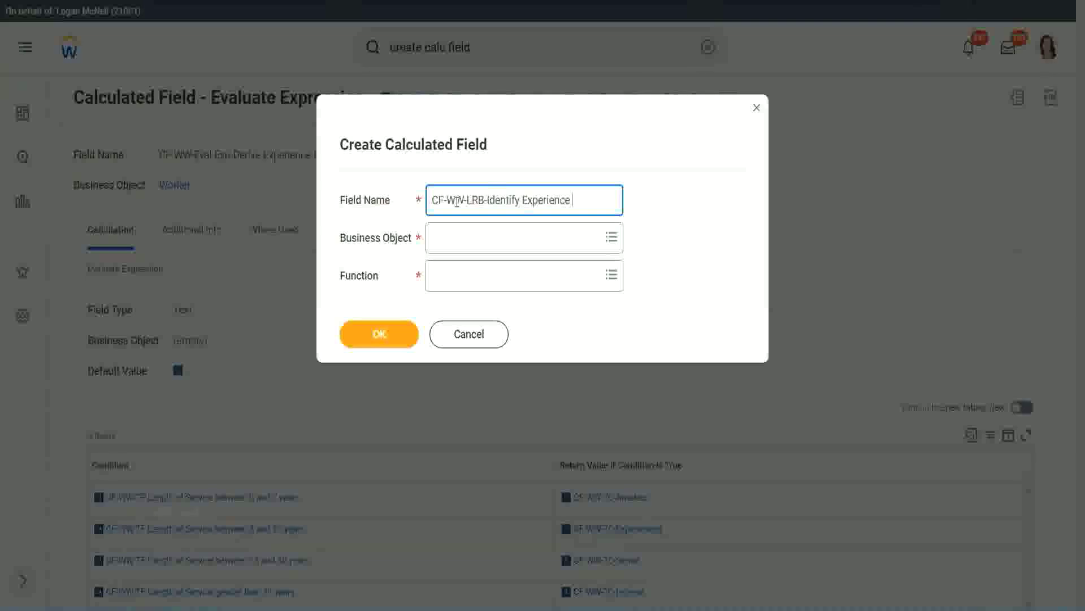
type("Bands from")
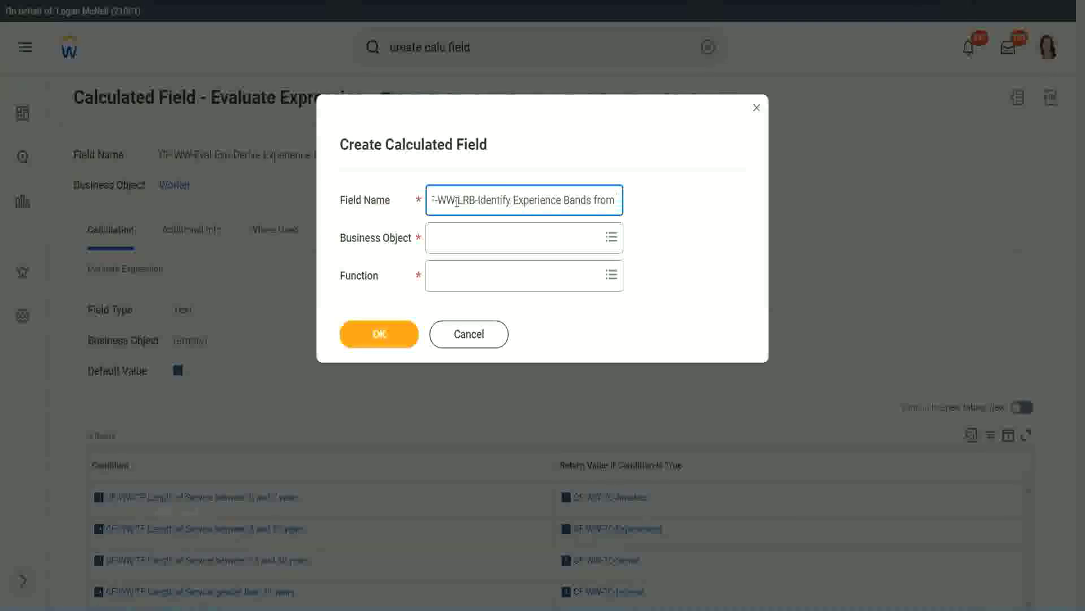
type(" years of Service")
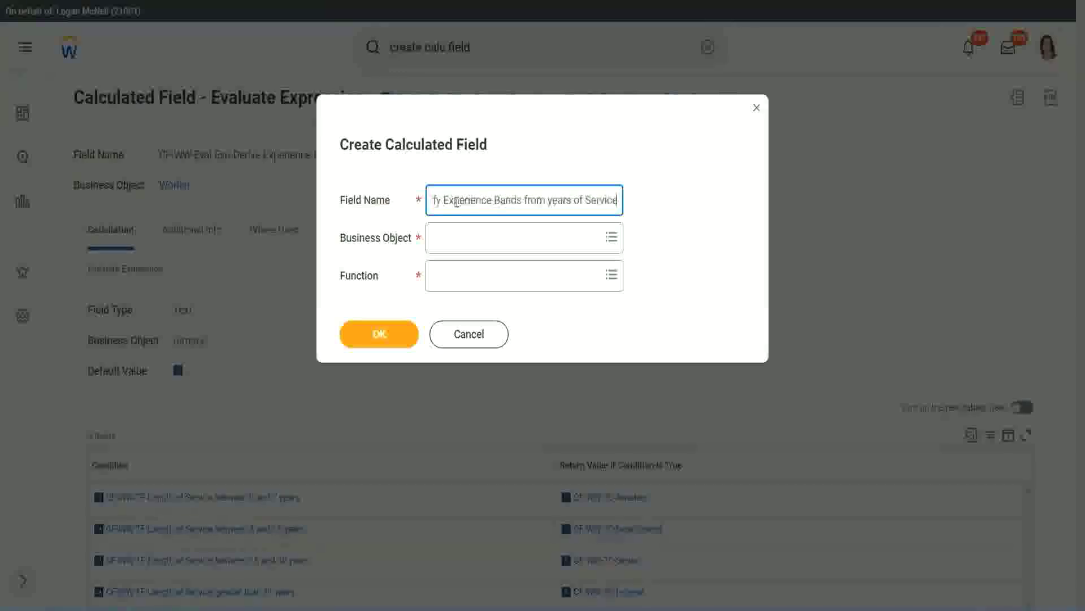
Step: Set the business object to Worker and the function to Lookup Range Band, and confirm the new calculated field
key("Tab")
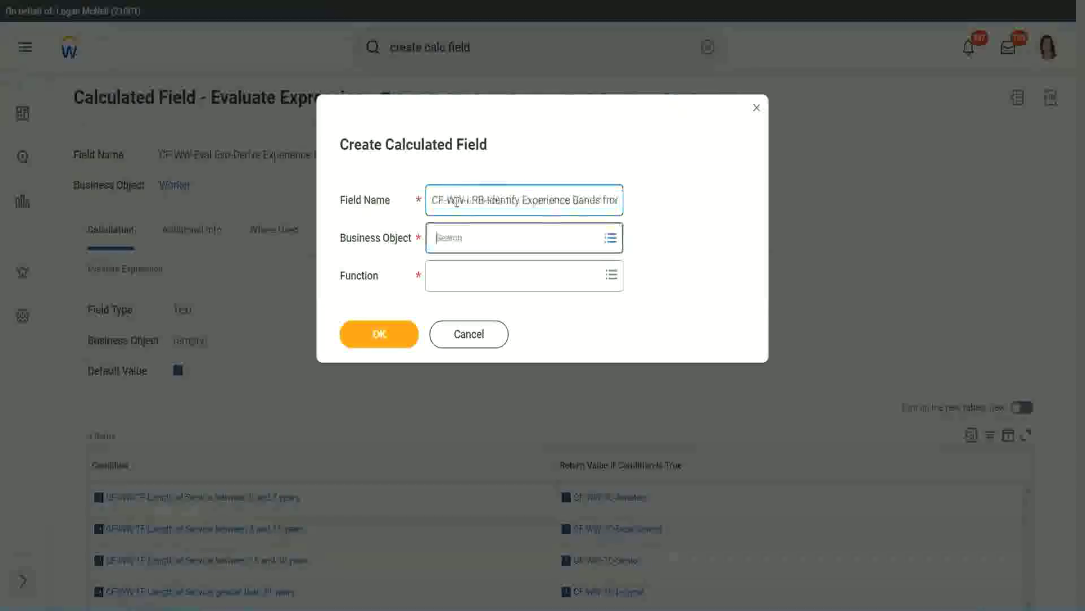
type("wor")
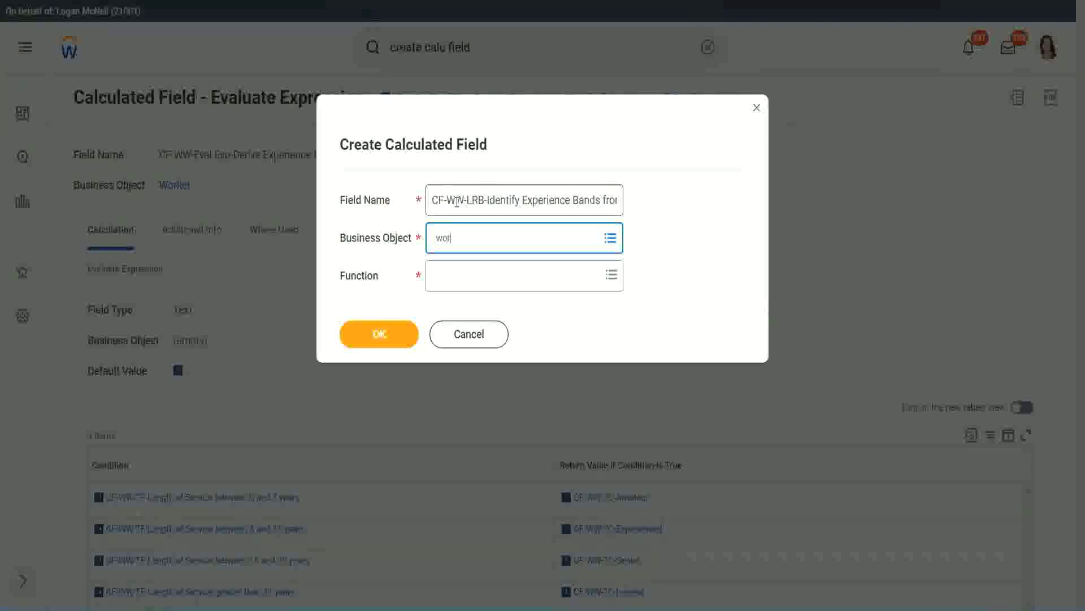
type("ker")
key("Return")
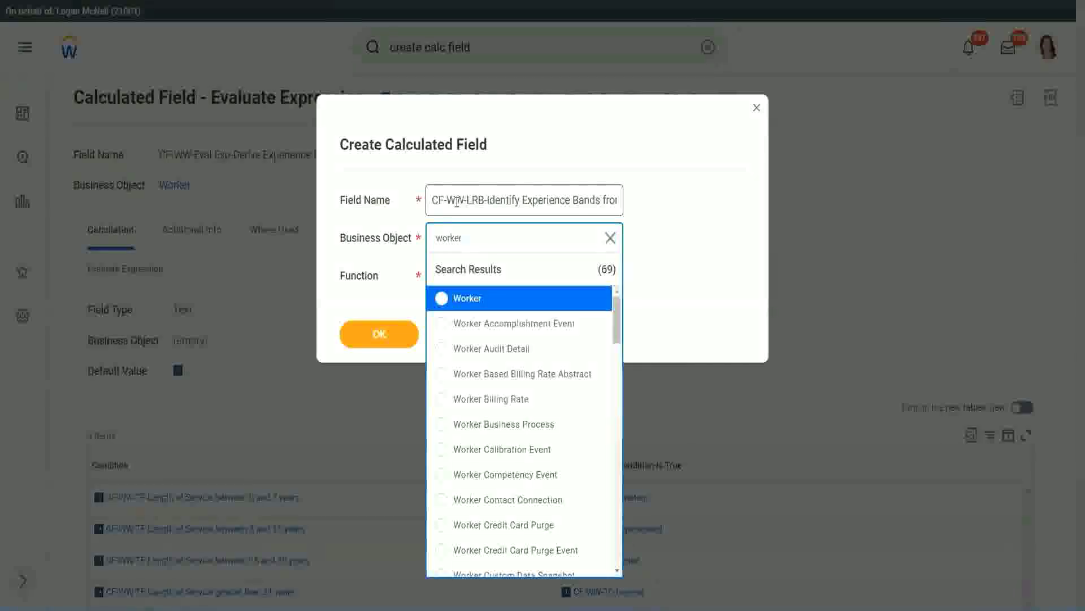
key("Return")
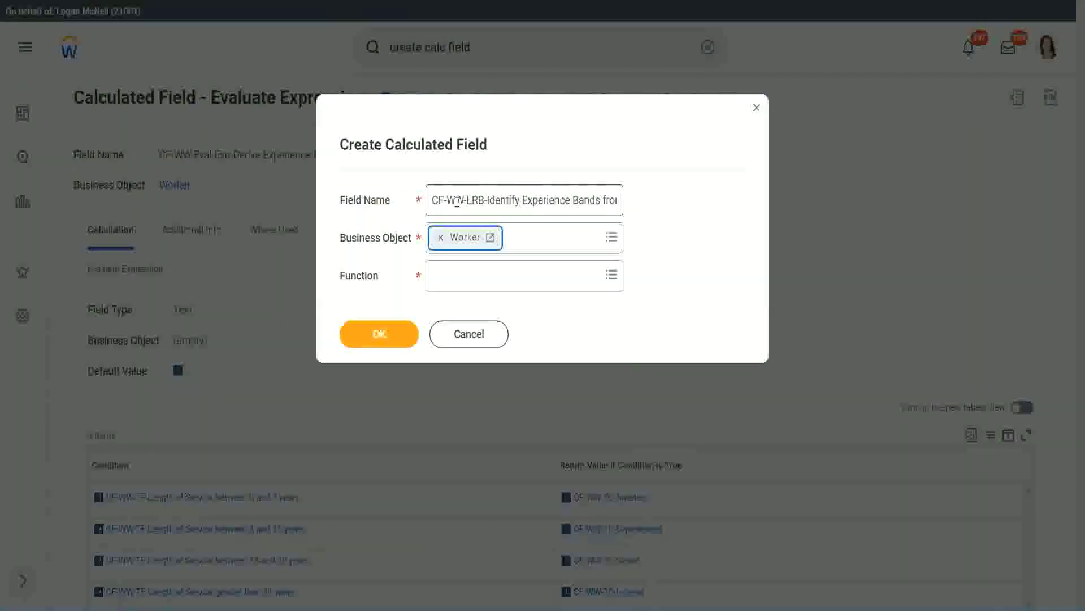
key("Tab")
type("lrb")
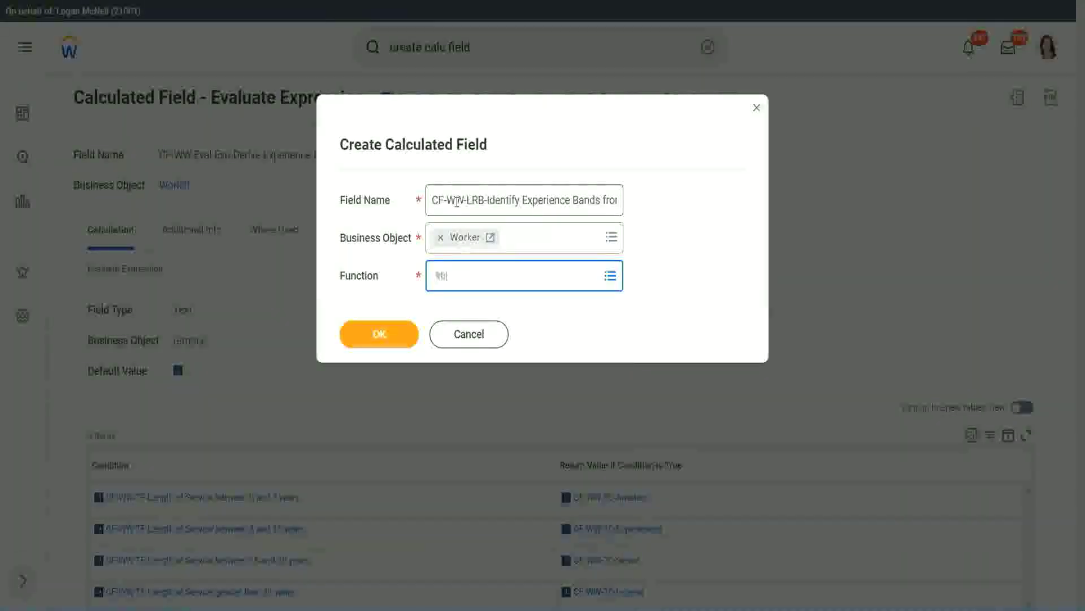
key("Return")
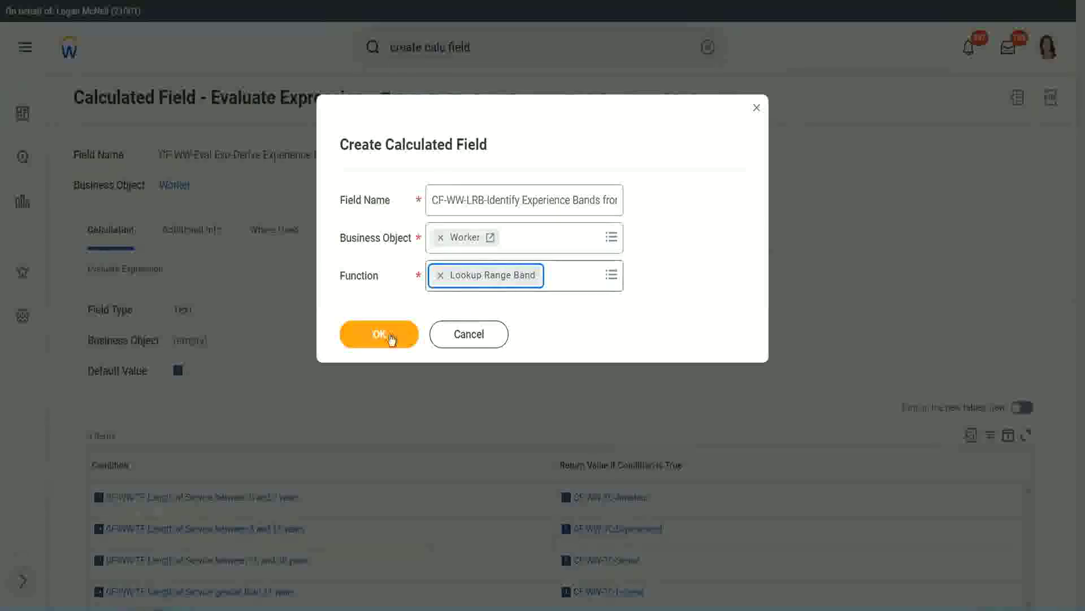
left_click(388, 334)
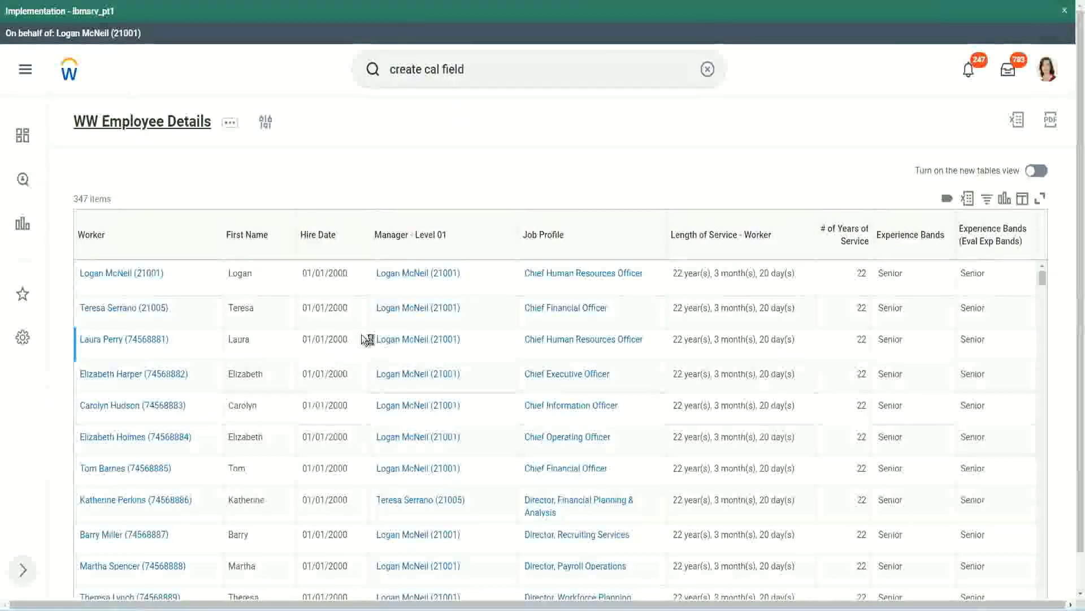
Step: Copy the name CF-WW-Convert Text To Number-Number of Years from Length of Service from the report's column definitions and use it as the source field
scroll(357, 370, "down", 5)
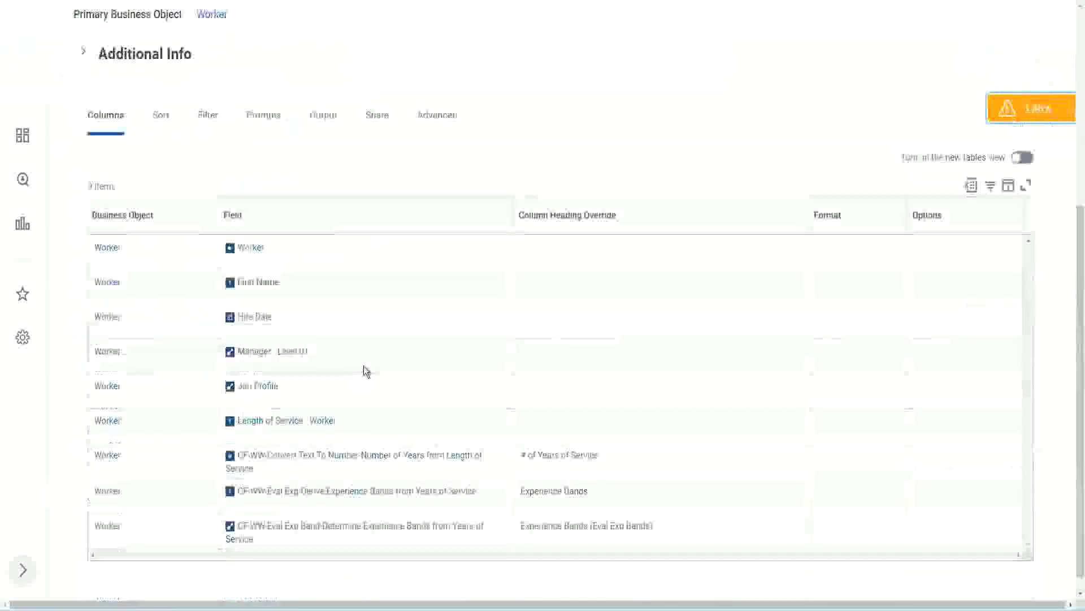
right_click(343, 442)
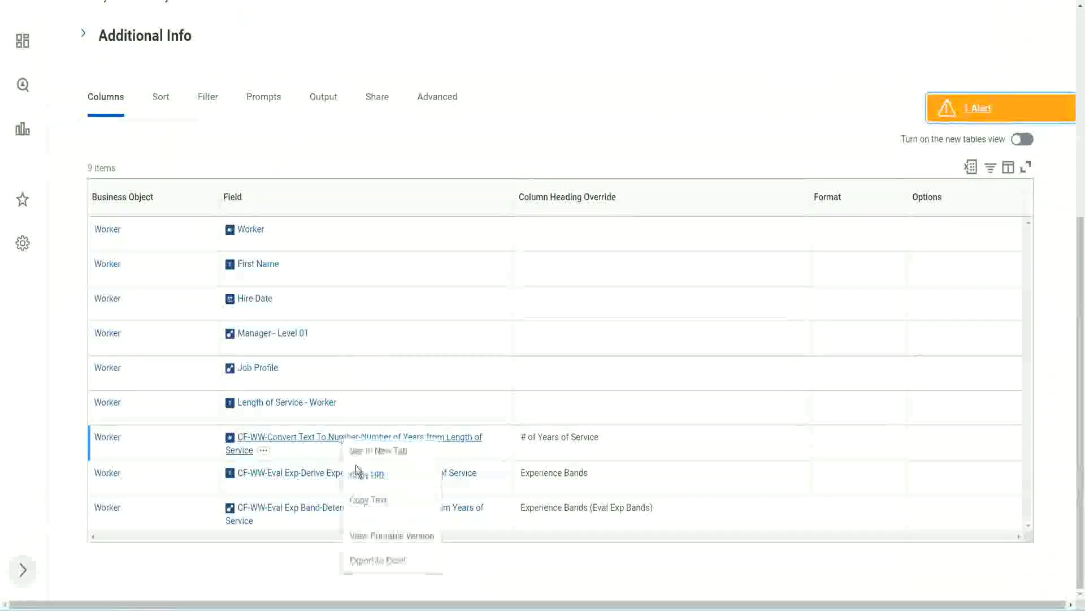
left_click(372, 502)
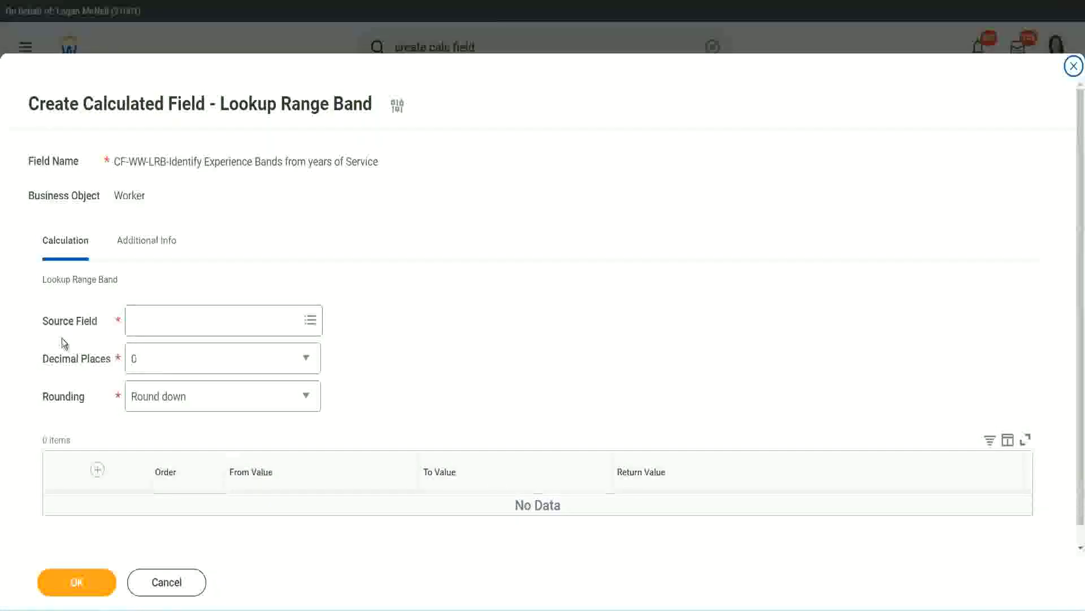
left_click(169, 321)
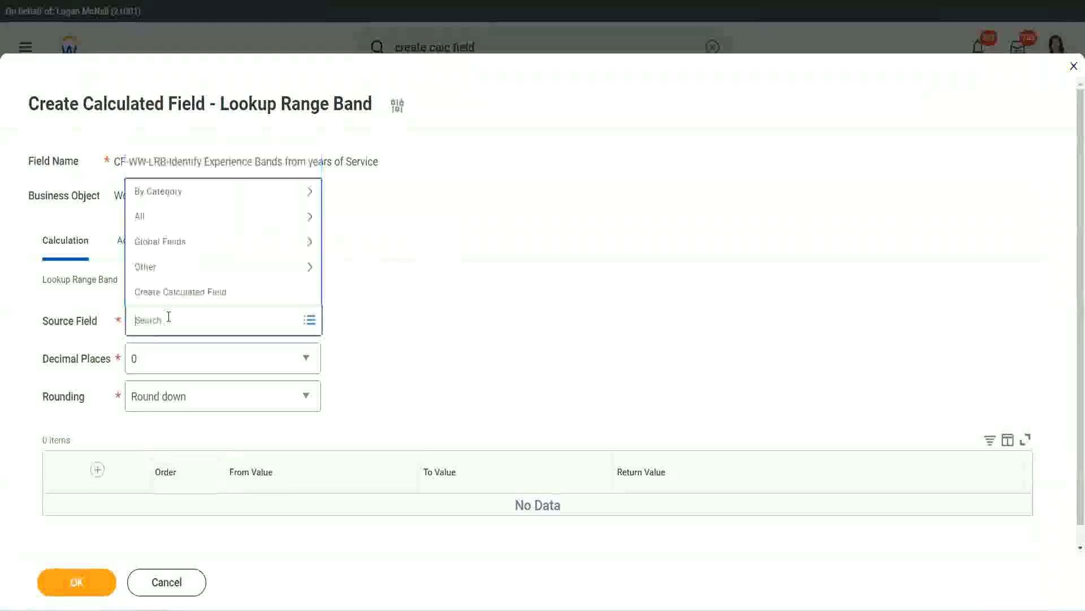
key("ctrl+v")
key("Return")
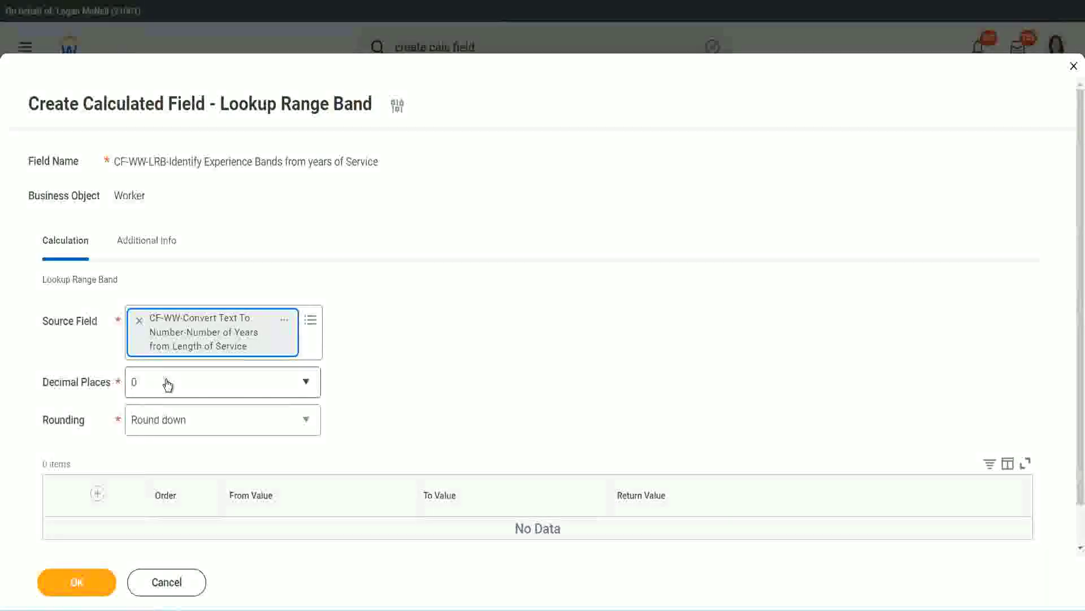
Step: Keep the decimal places at 0 and set the rounding to Round
left_click(212, 388)
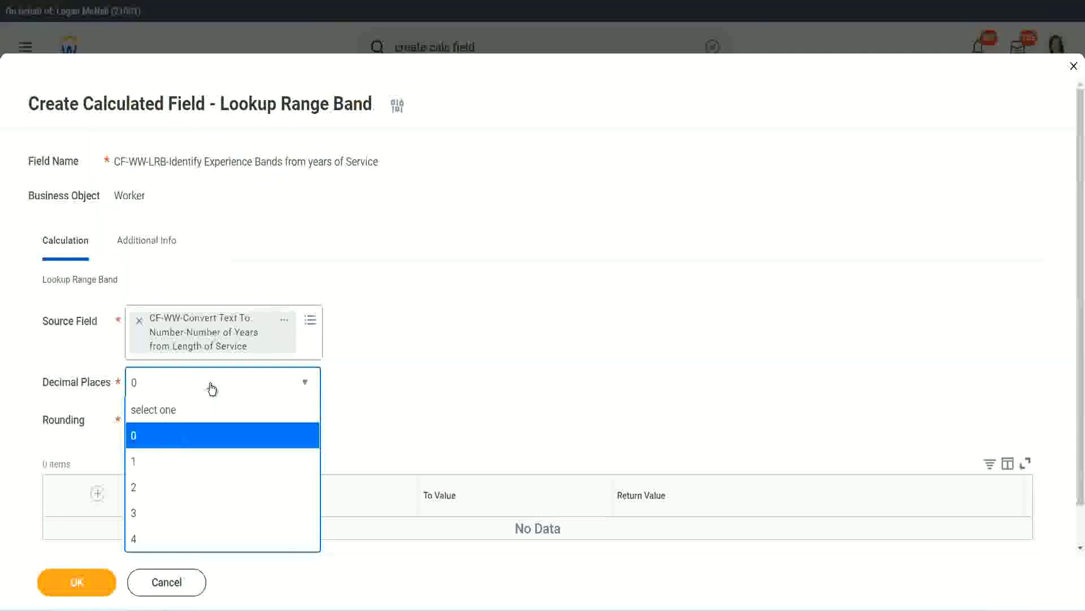
left_click(423, 371)
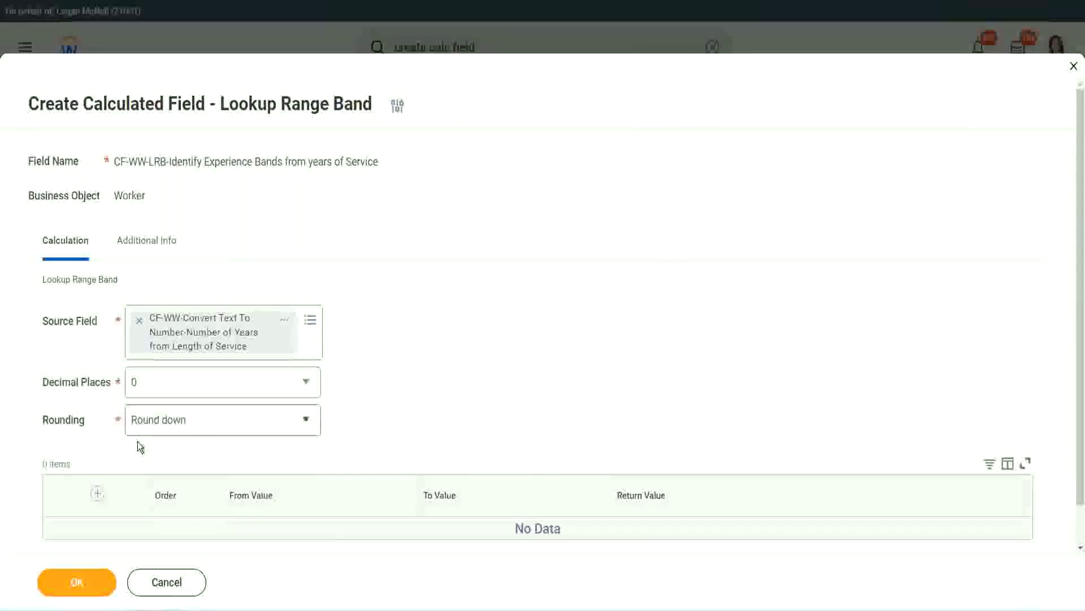
left_click(174, 424)
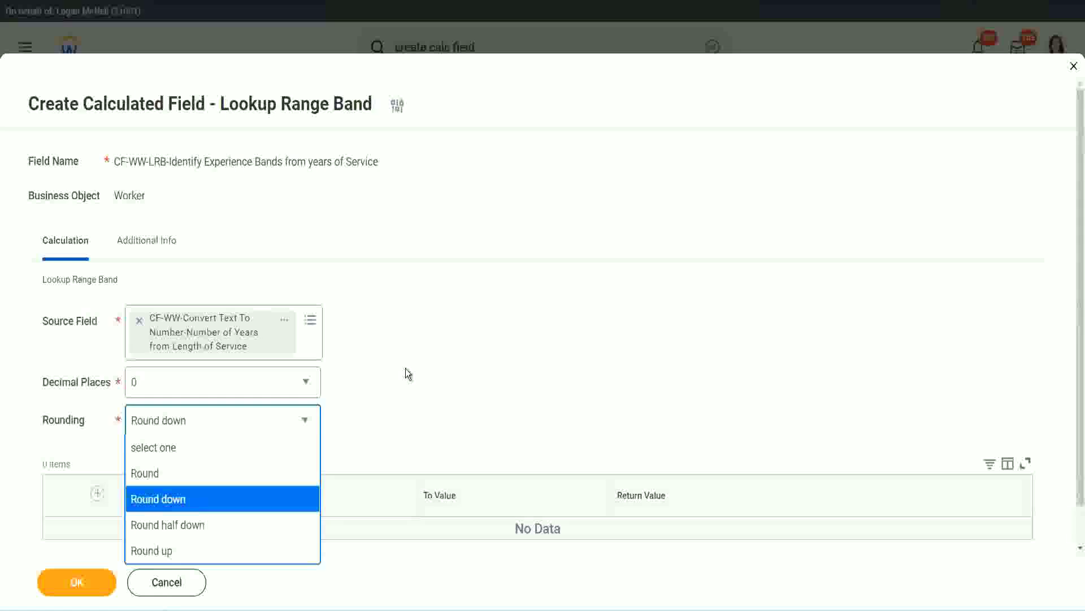
left_click(382, 416)
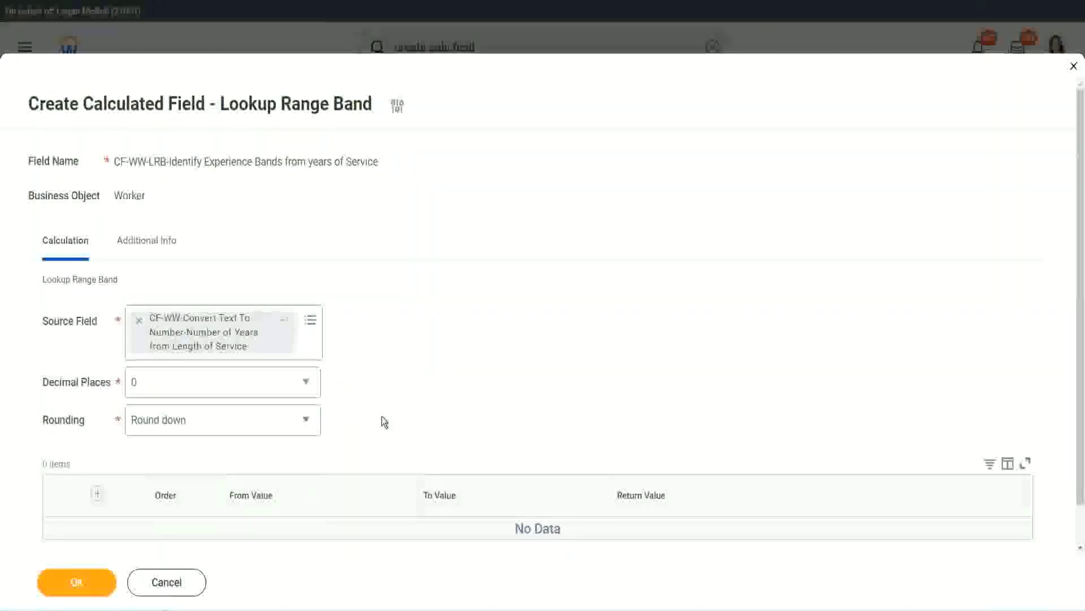
left_click(187, 425)
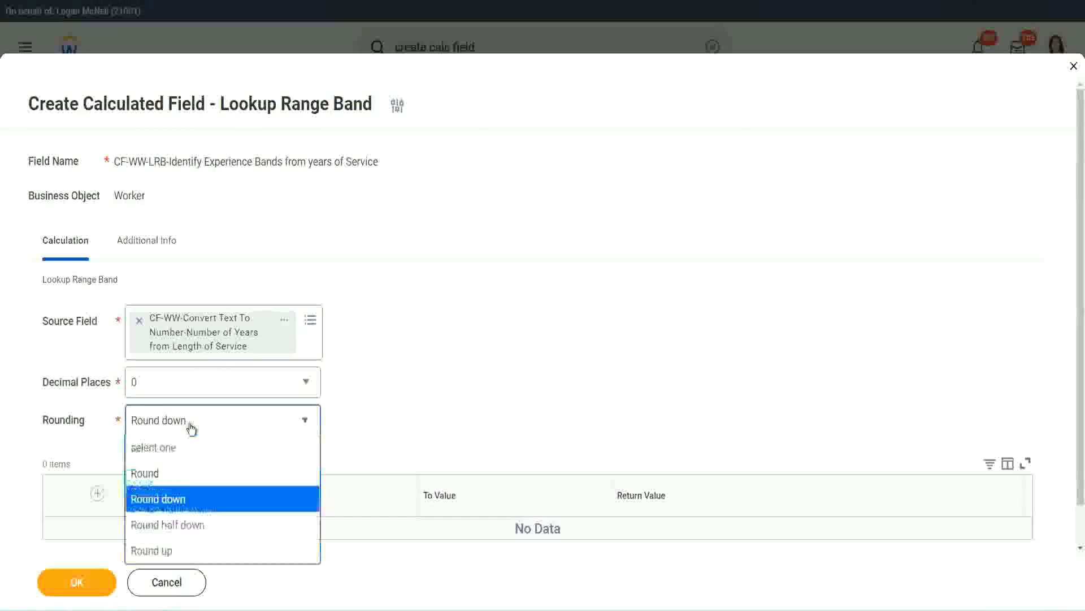
left_click(181, 476)
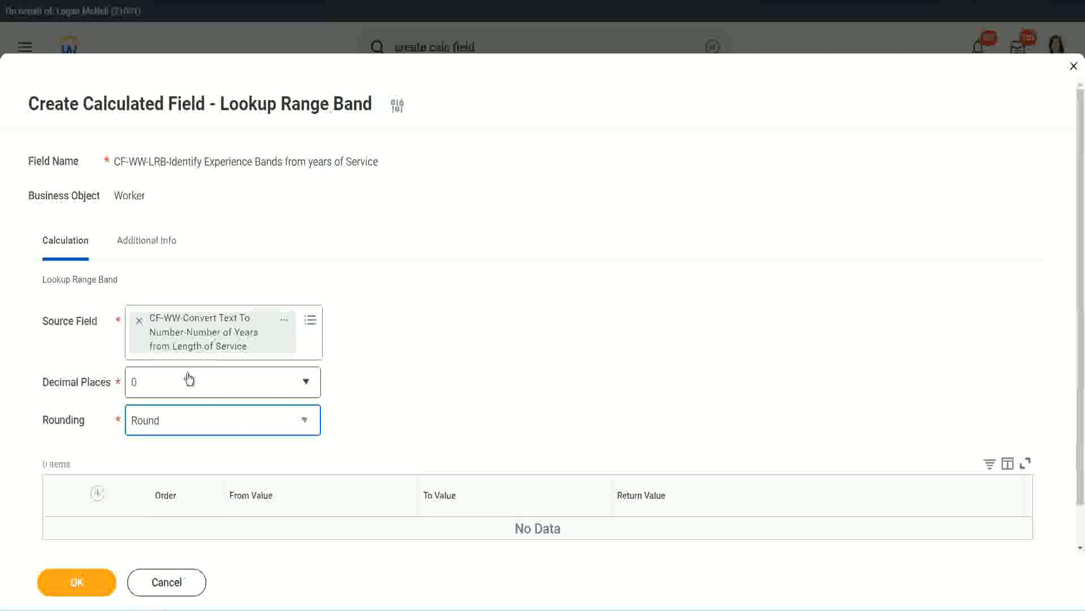
Step: Add a range band from 0 to 7 with the return value Amateur
left_click(101, 498)
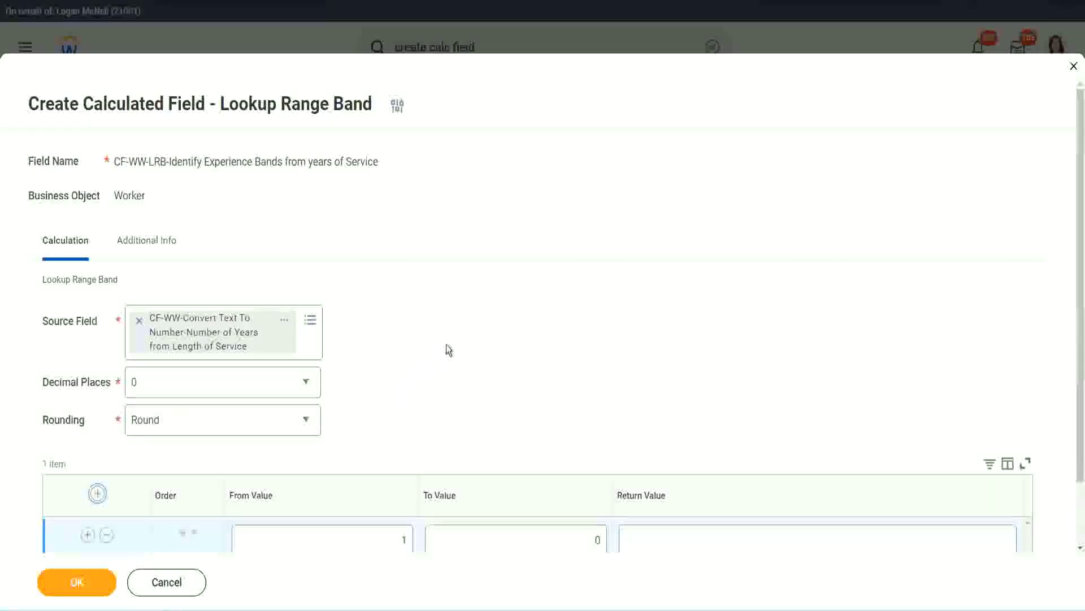
scroll(449, 346, "down", 1)
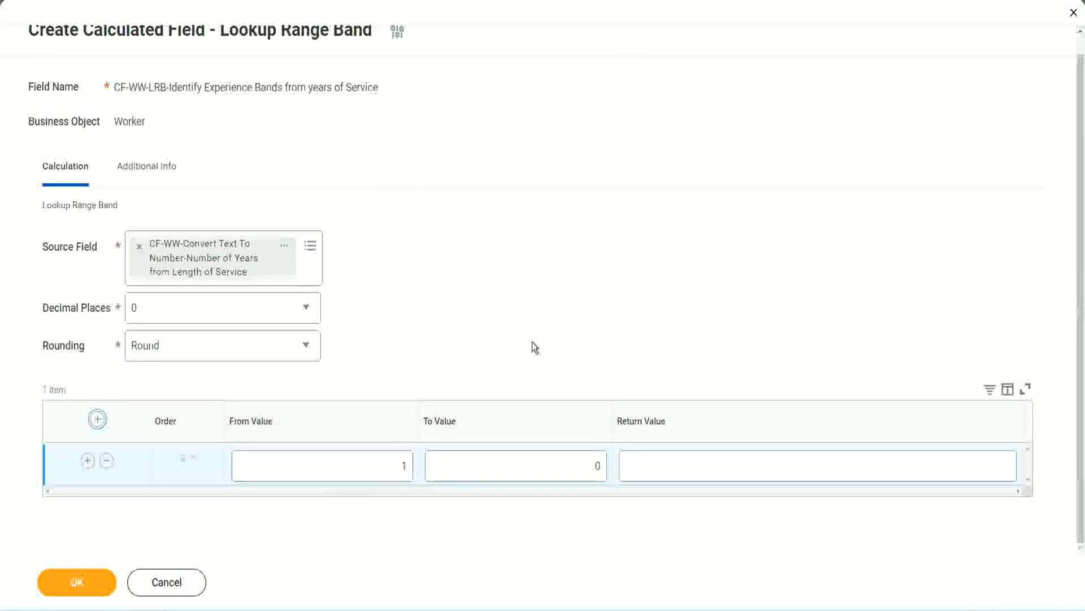
left_click(396, 471)
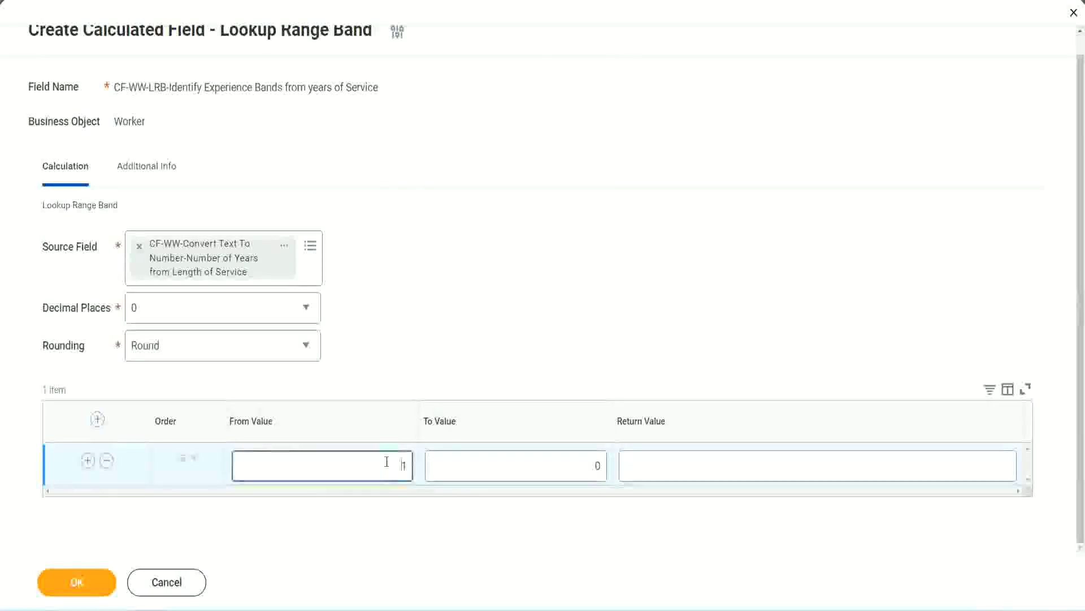
type("0")
key("Tab")
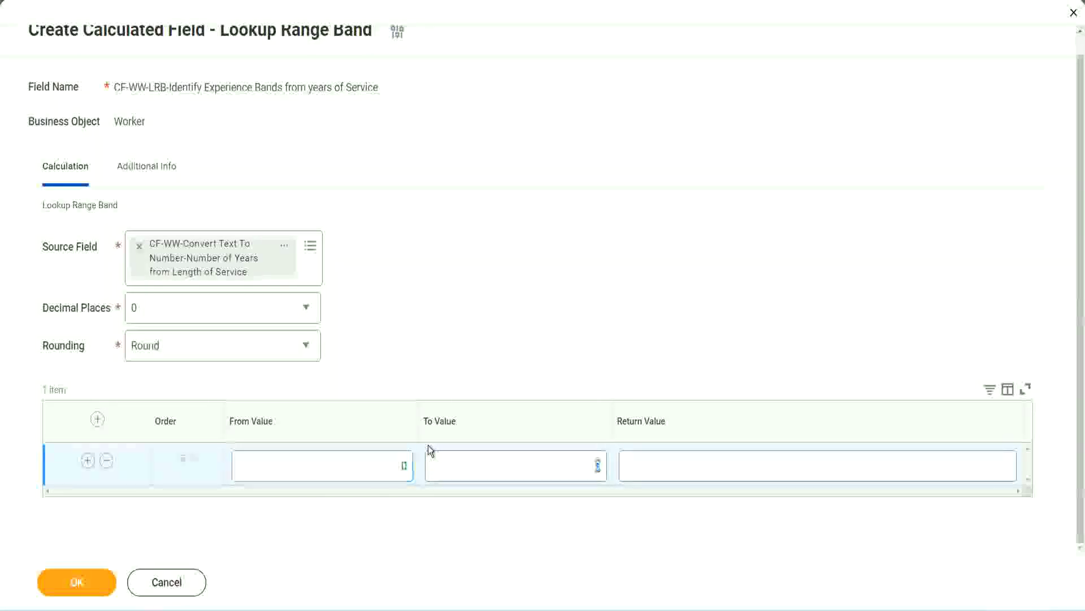
type("7")
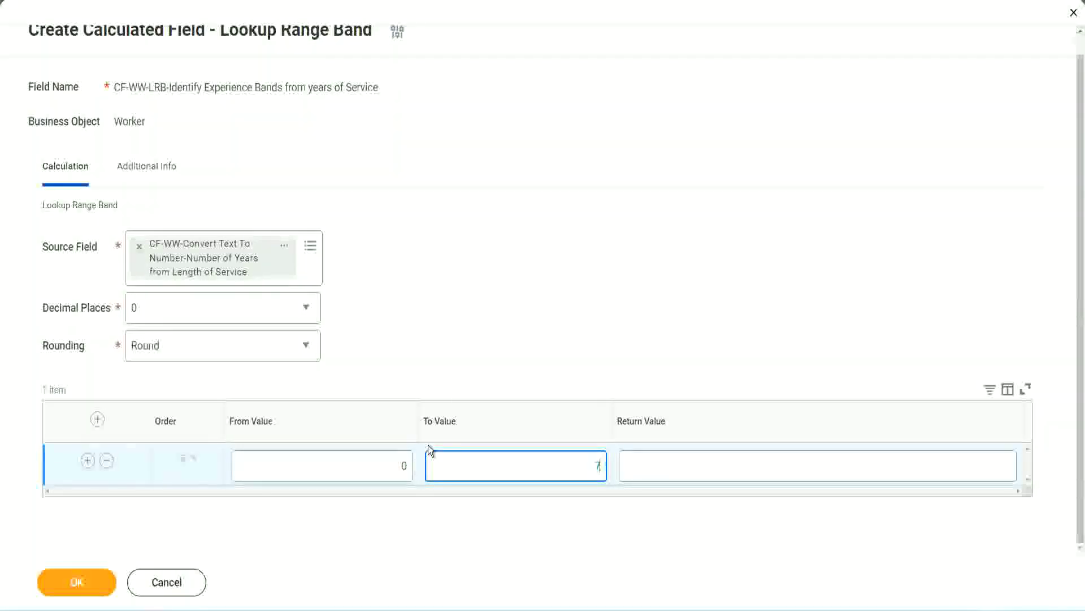
key("Tab")
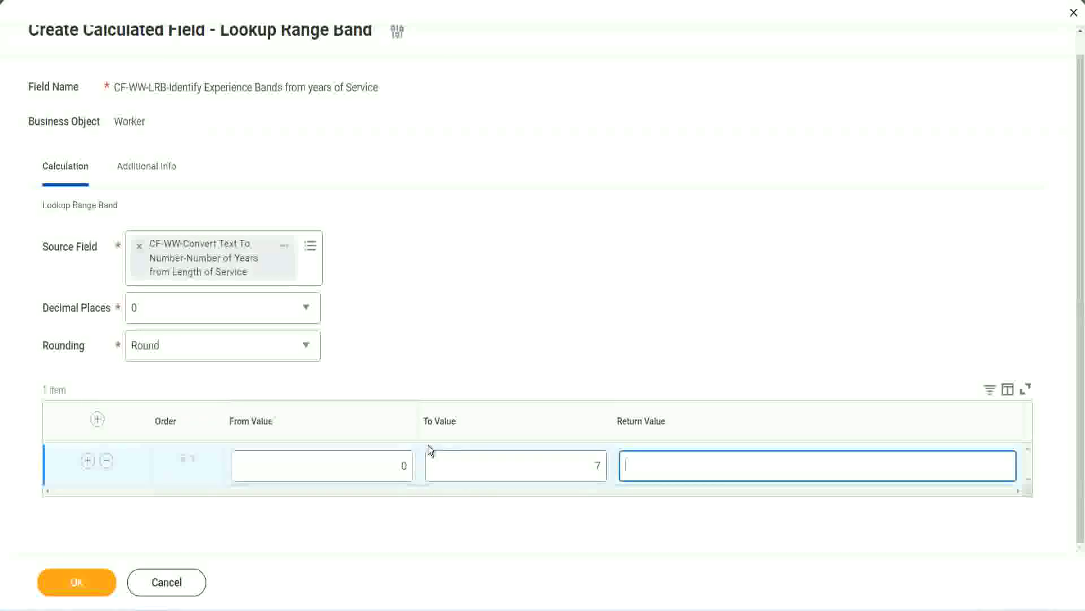
type("Amateur")
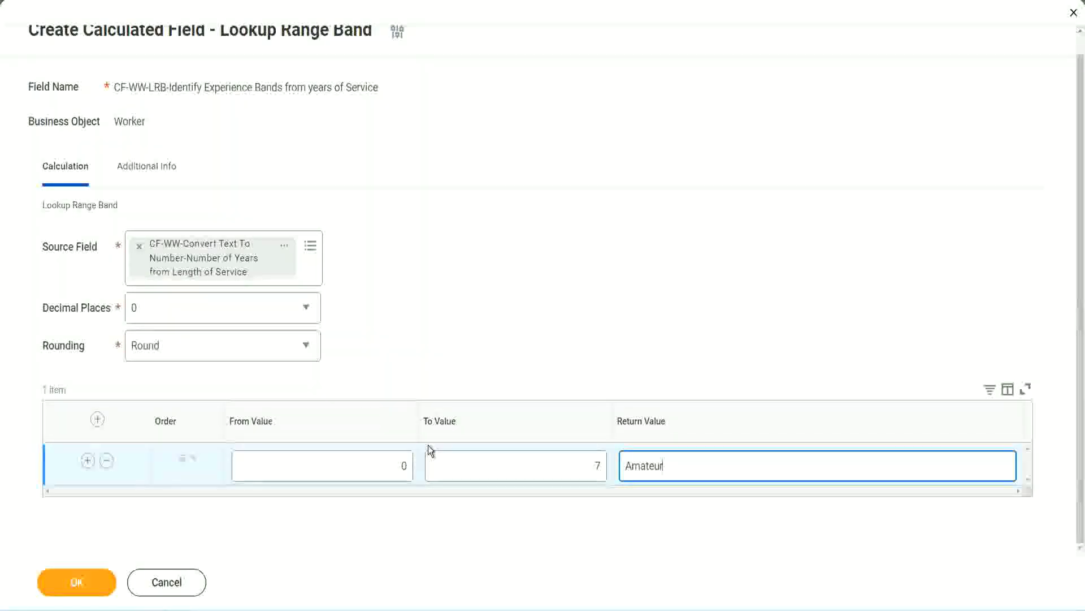
left_click(404, 466)
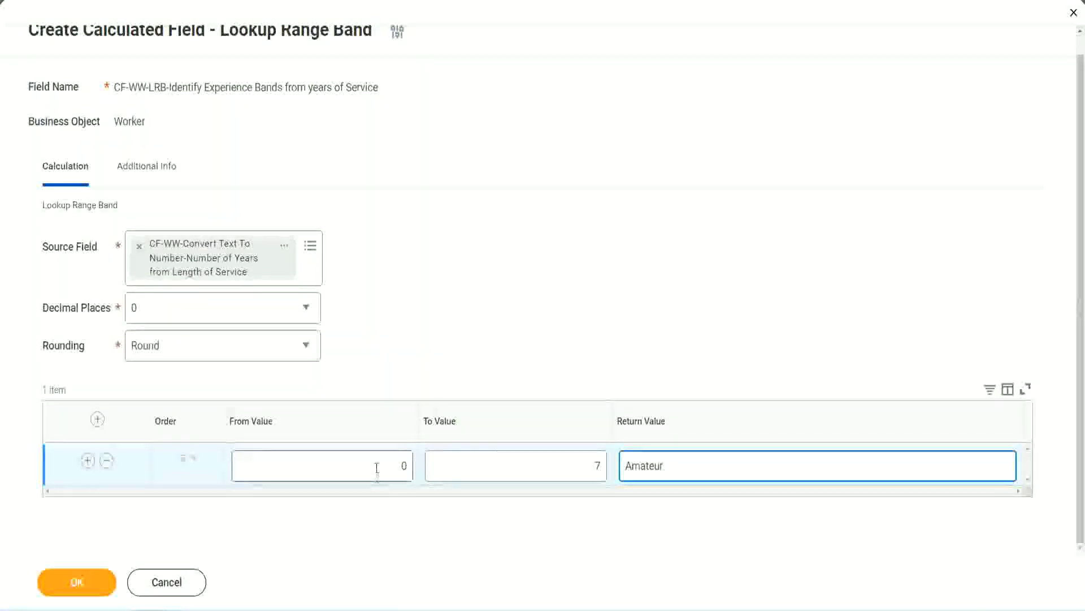
Step: Add a second range band from 8 to 15 with the return value Experienced
left_click(575, 453)
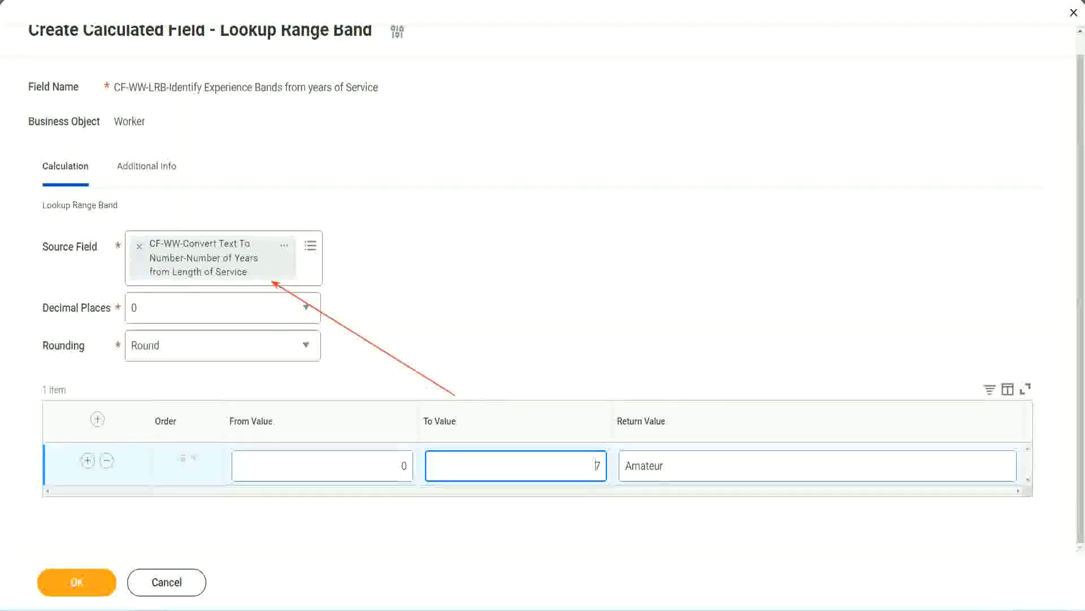
left_click(88, 461)
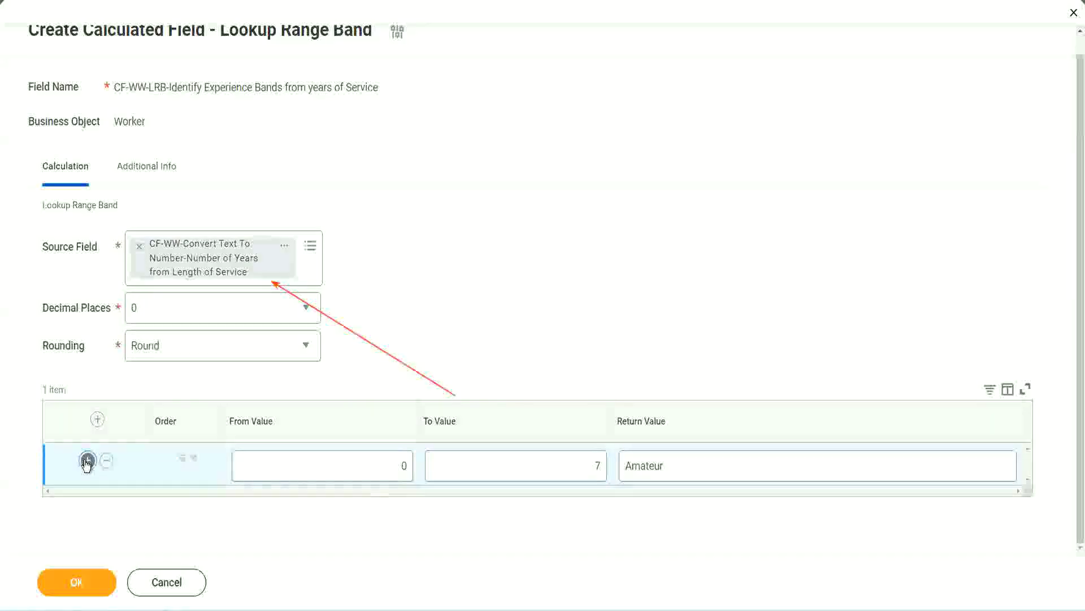
double_click(410, 507)
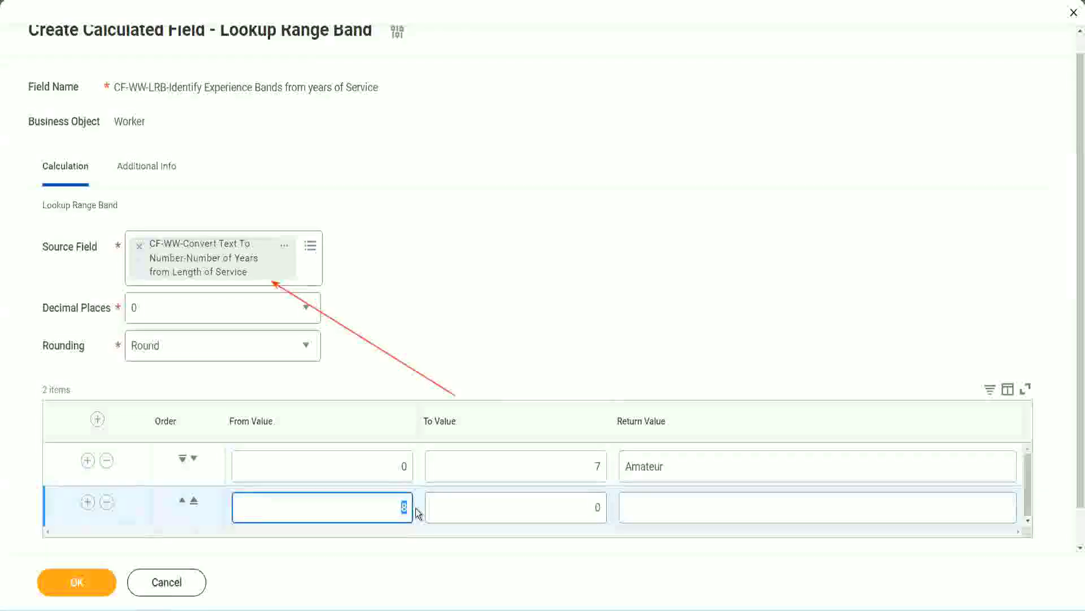
left_click(389, 472)
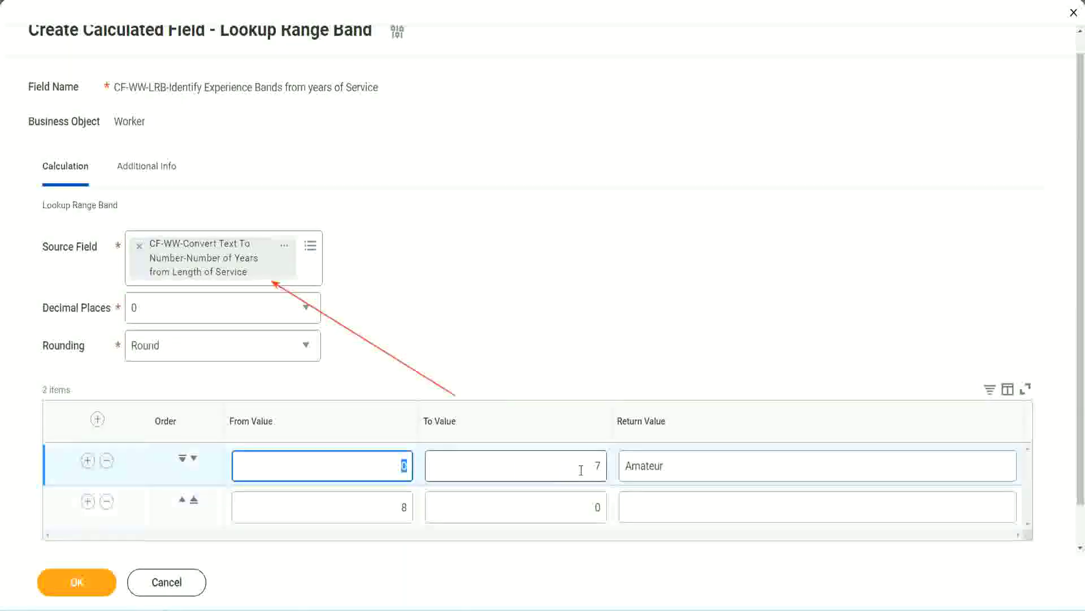
left_click(590, 470)
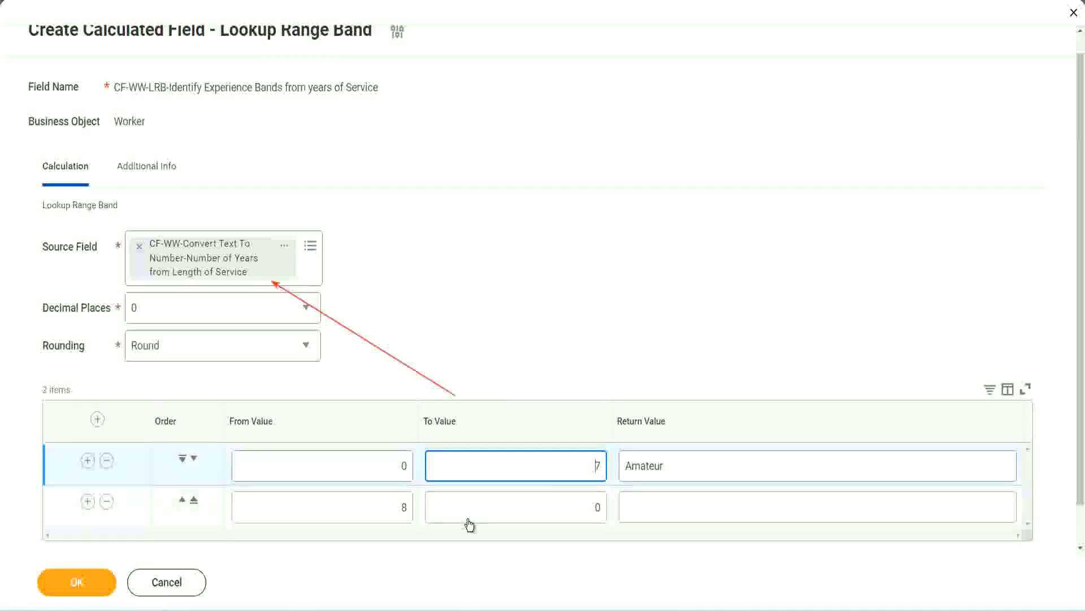
double_click(388, 511)
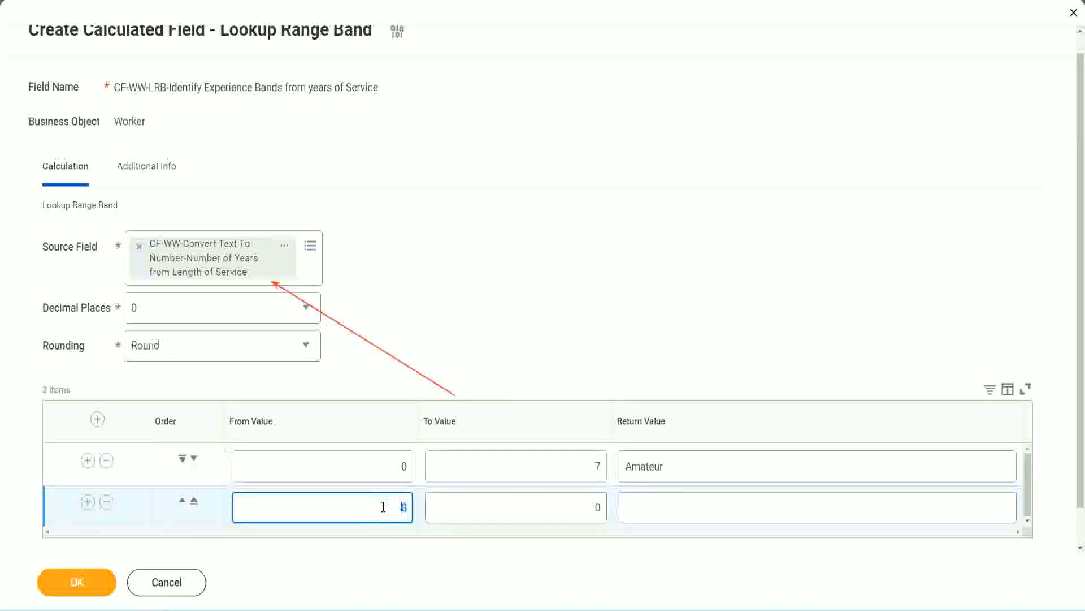
left_click(588, 508)
key("BackSpace")
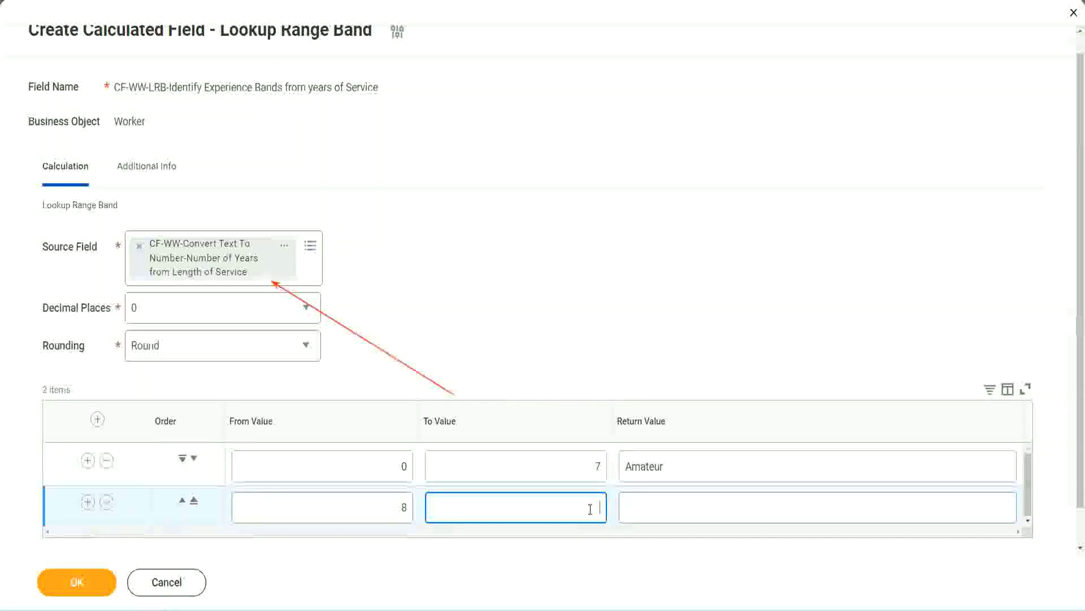
type("15")
left_click(670, 504)
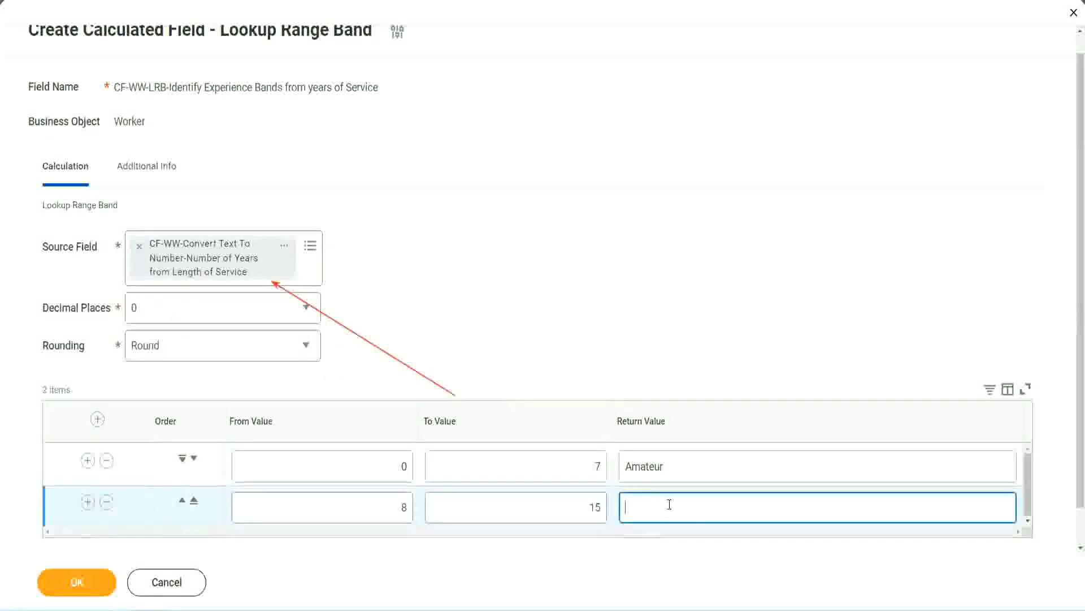
type("Experienced")
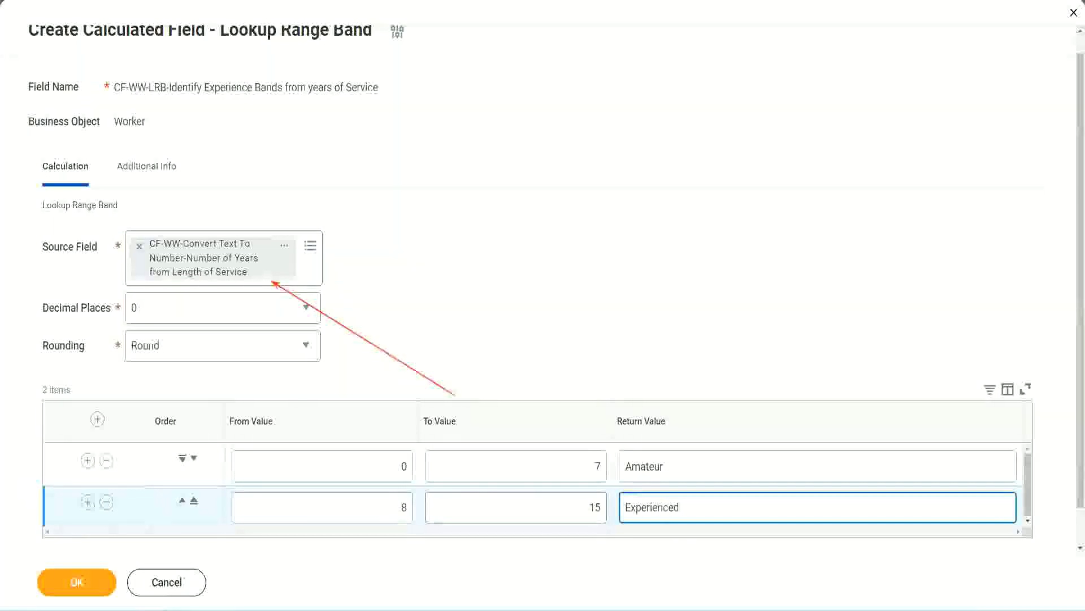
Step: Add a third range band from 16 to 30 with the return value Senior
left_click(87, 503)
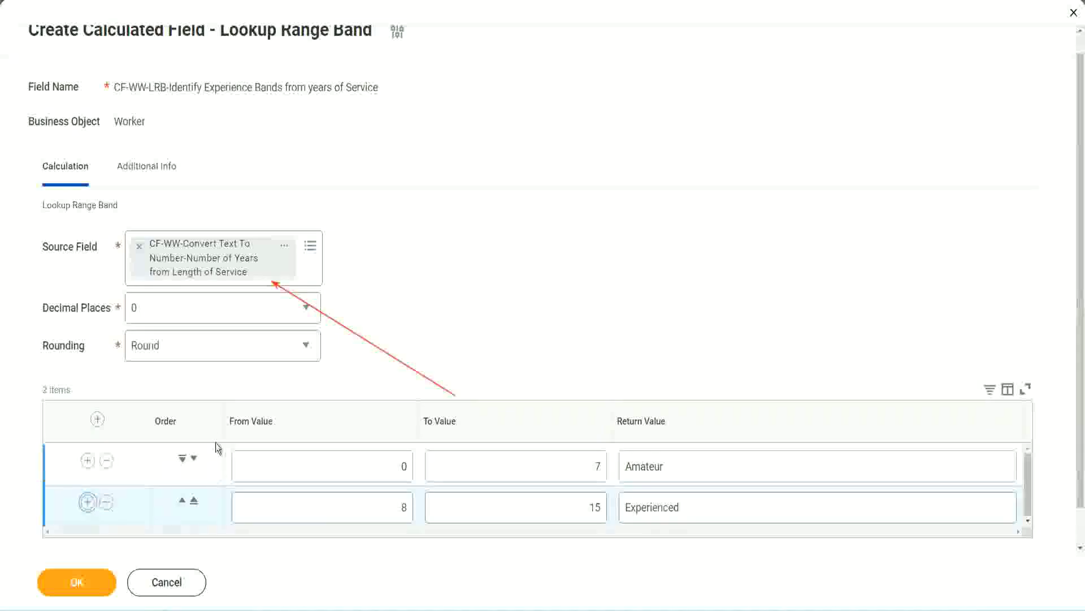
scroll(375, 336, "down", 2)
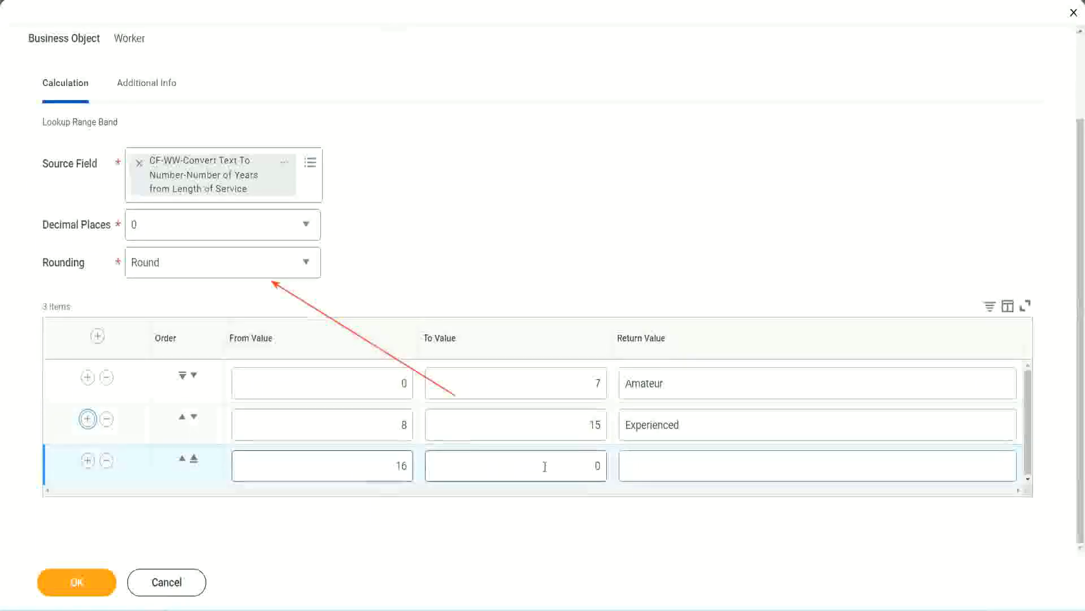
left_click(577, 464)
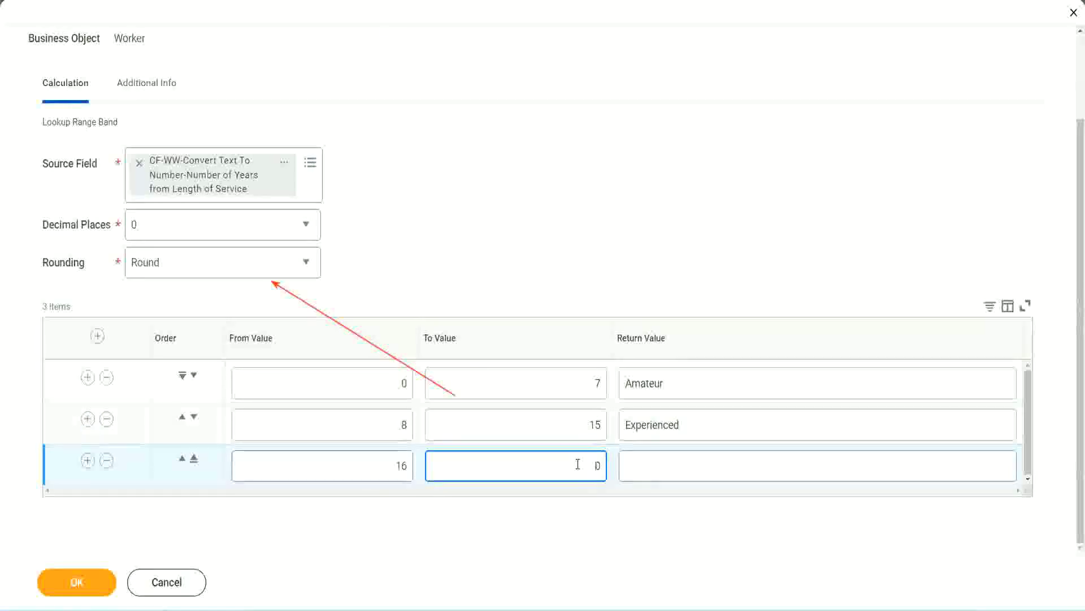
type("3")
key("Tab")
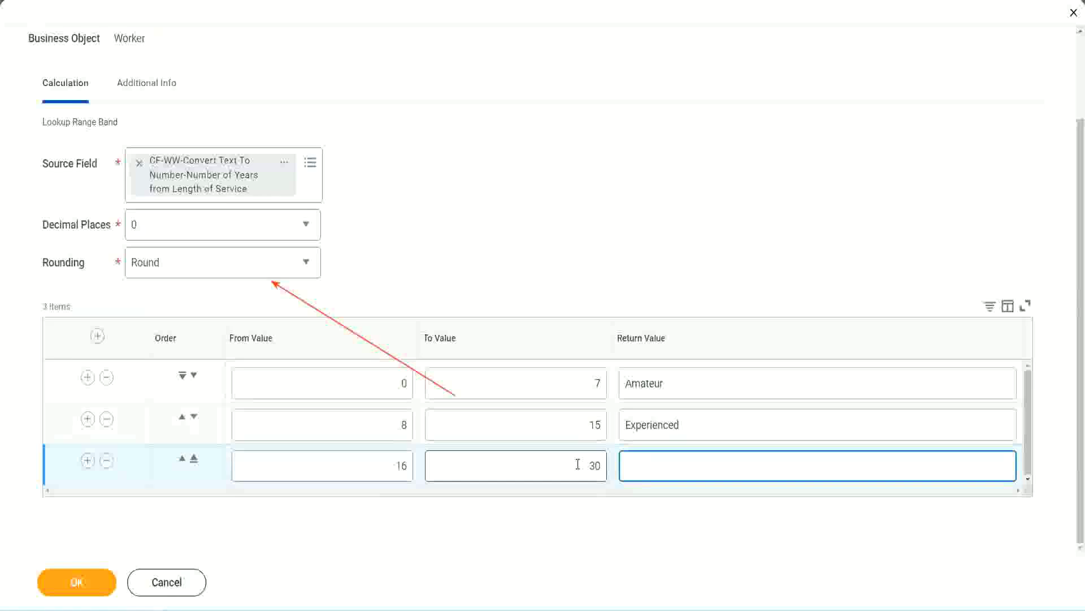
type("L")
type("Senior")
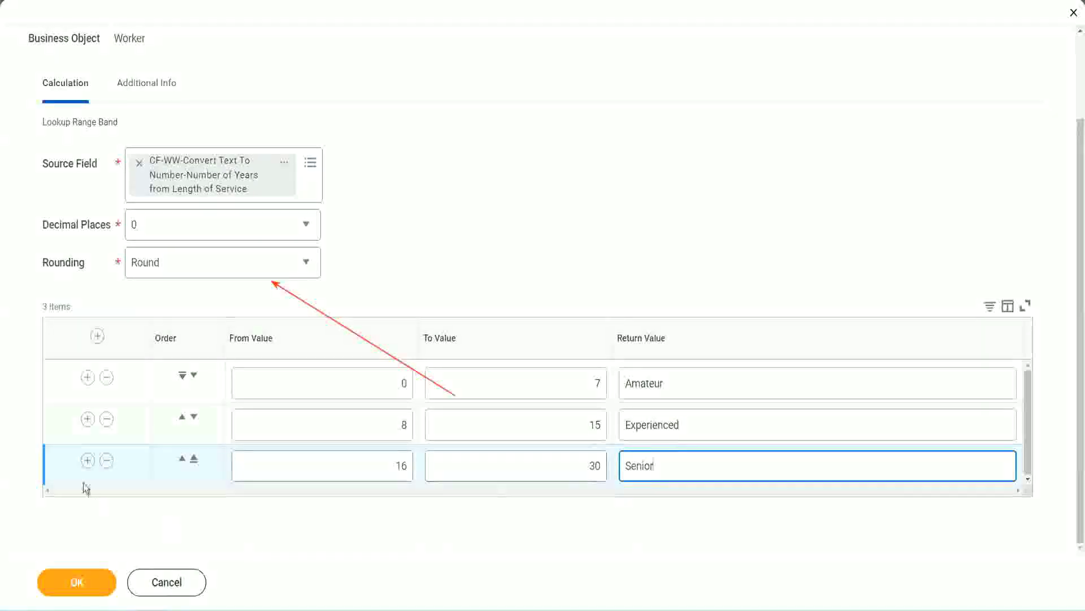
Step: Add a fourth range band from 31 to 1000 with the return value Legend
left_click(87, 460)
scroll(203, 429, "down", 1)
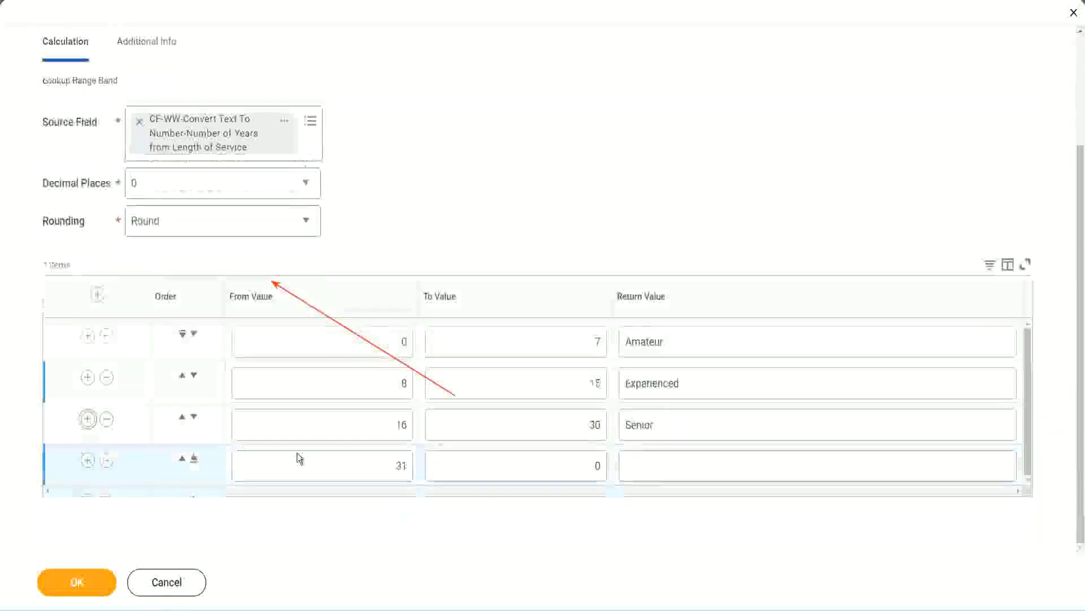
left_click(408, 461)
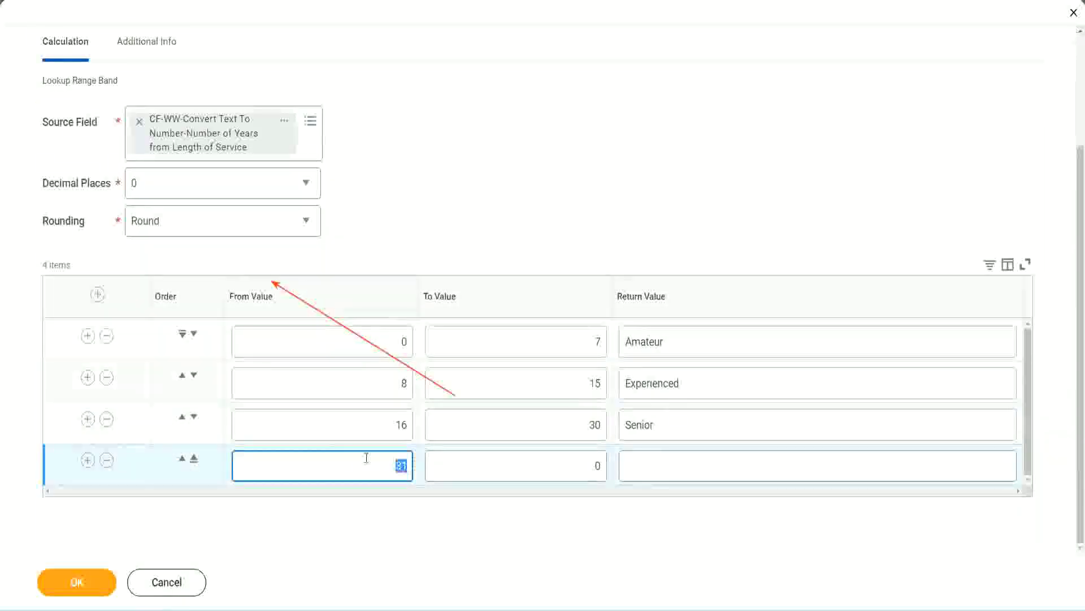
left_click(584, 466)
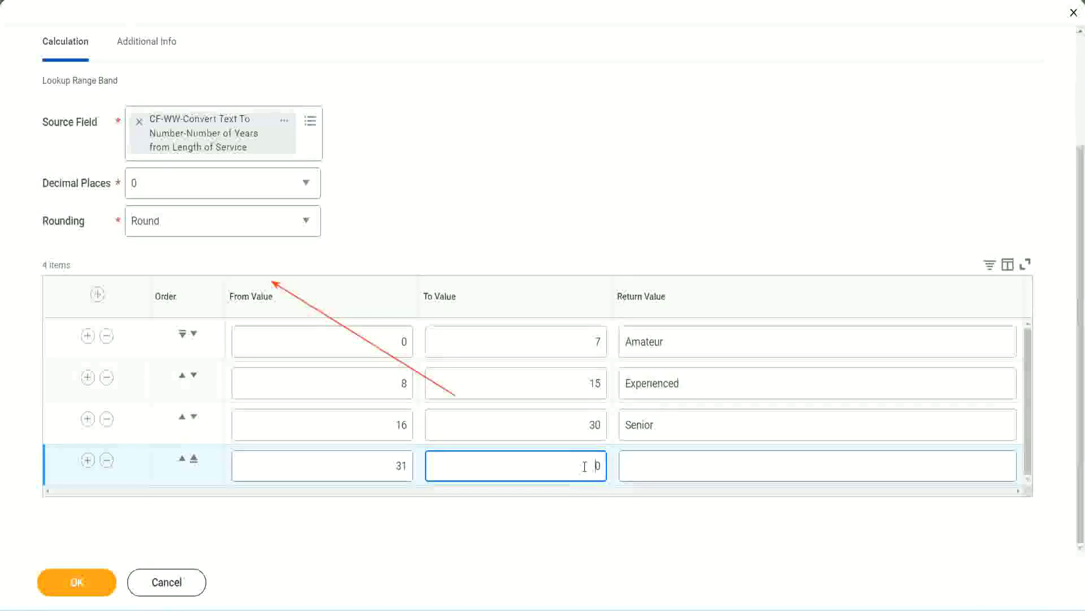
type("1000")
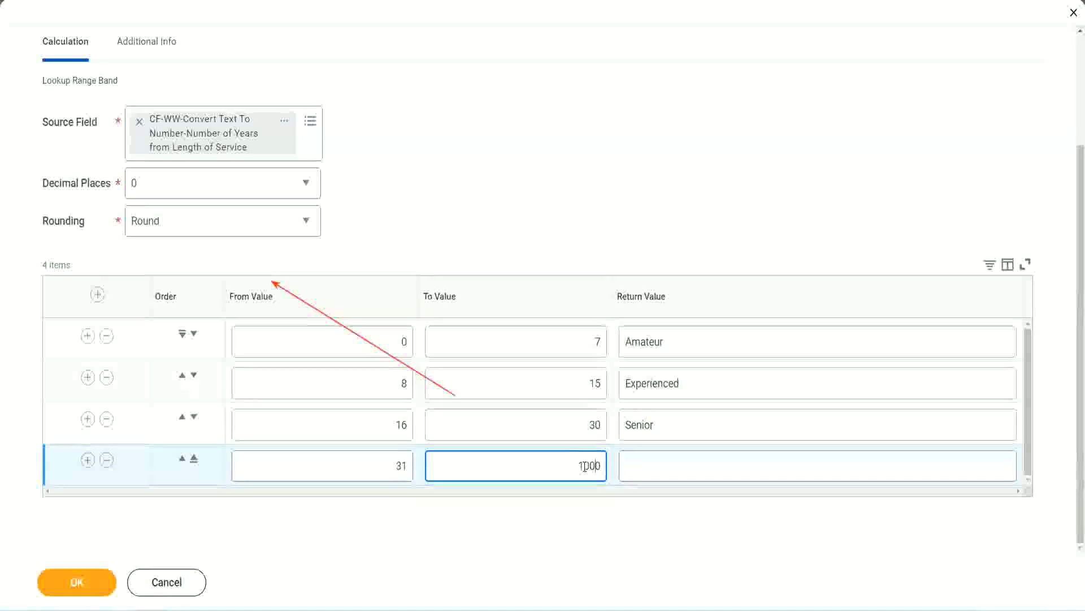
left_click_drag(563, 460, 631, 460)
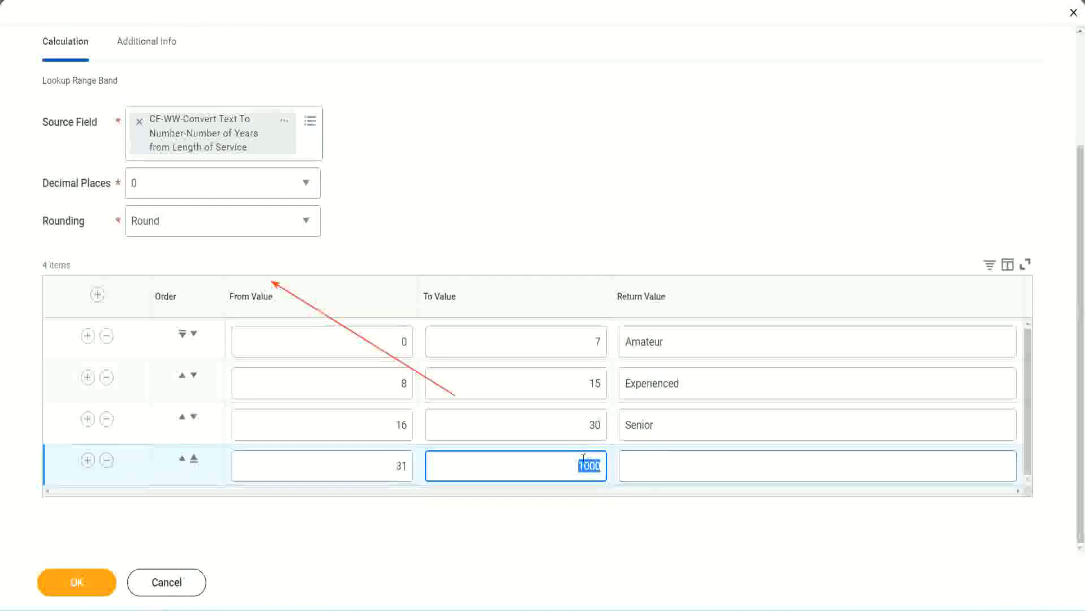
left_click_drag(568, 462, 608, 462)
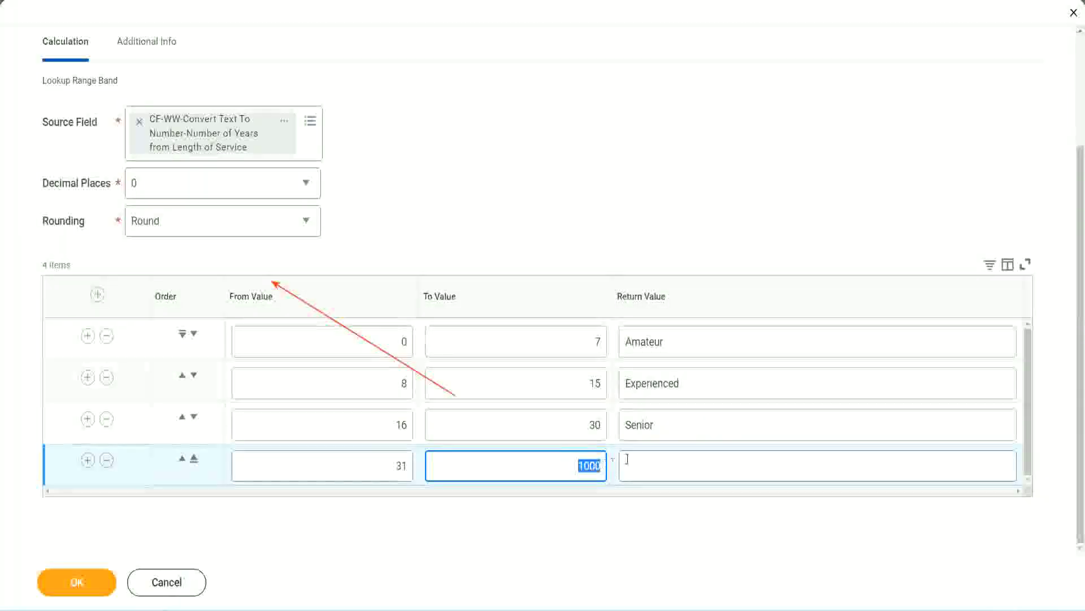
left_click(678, 464)
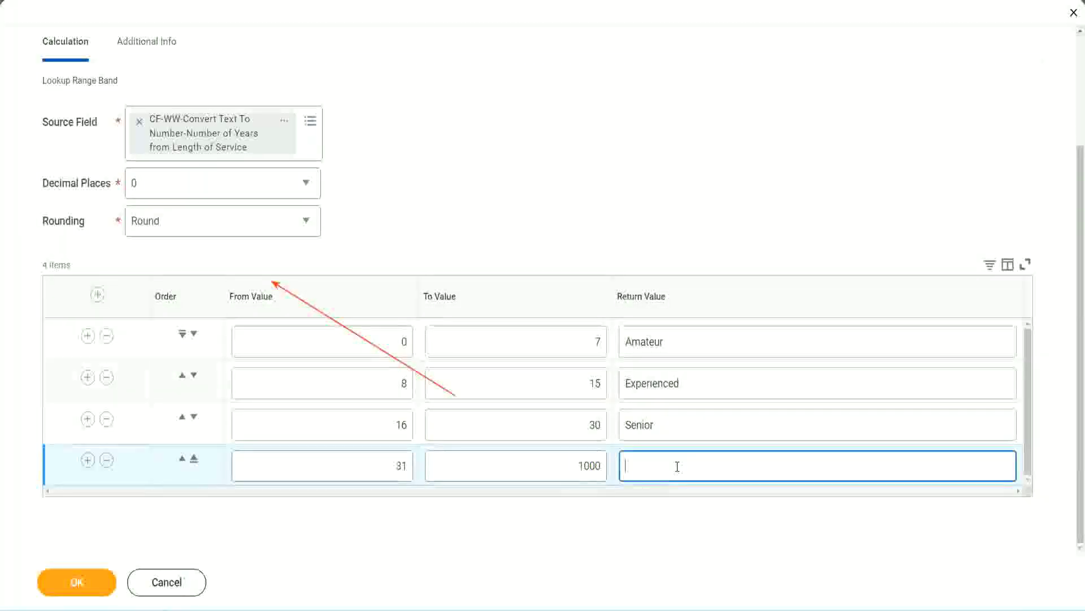
type("Legend")
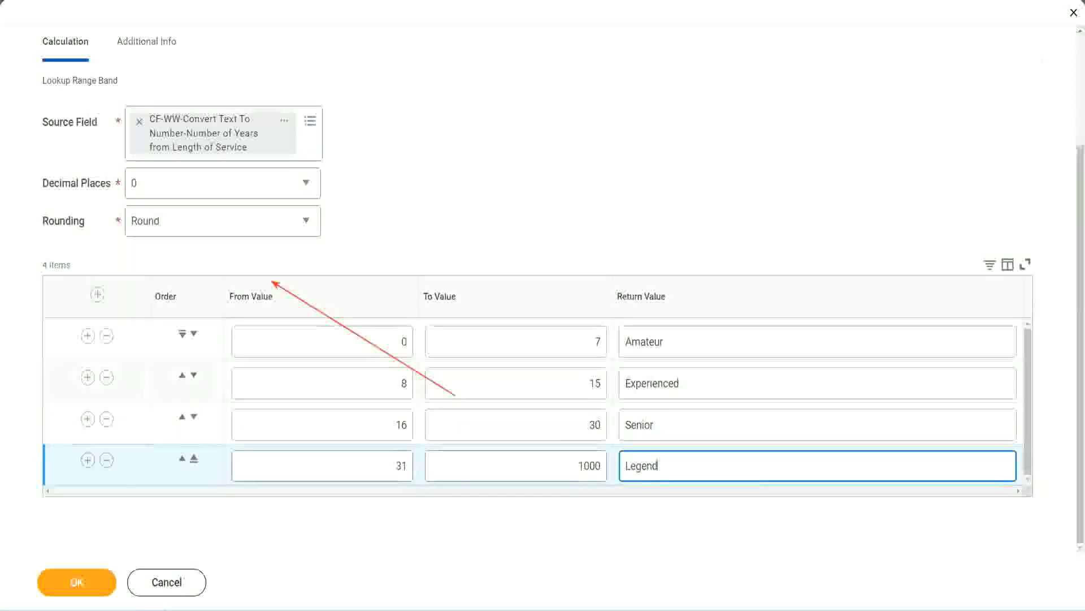
Step: Review the from values, to values and return values of all the range bands
left_click(506, 187)
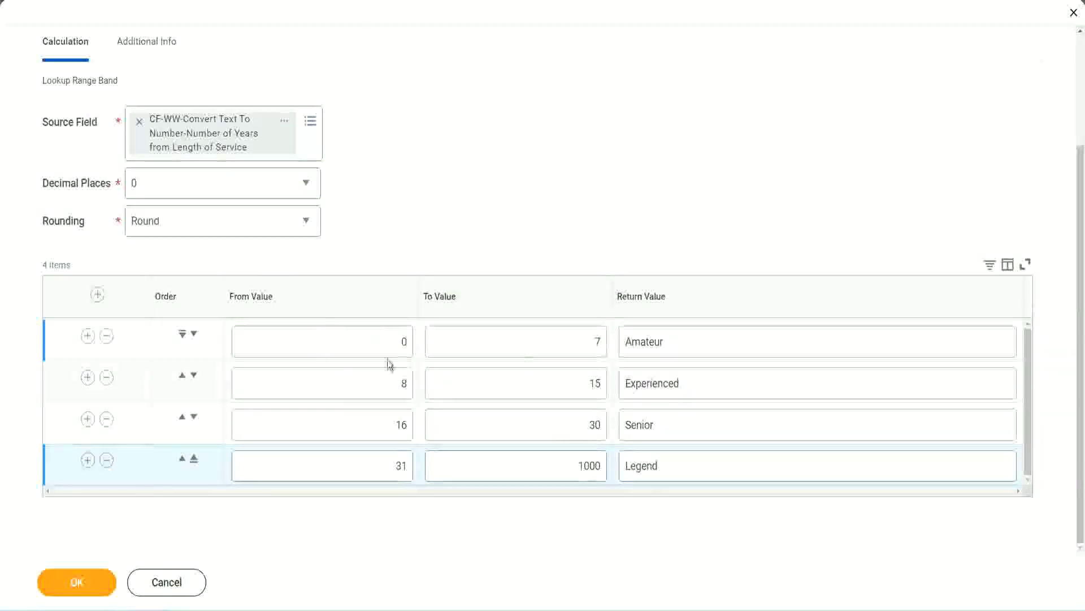
left_click(707, 341)
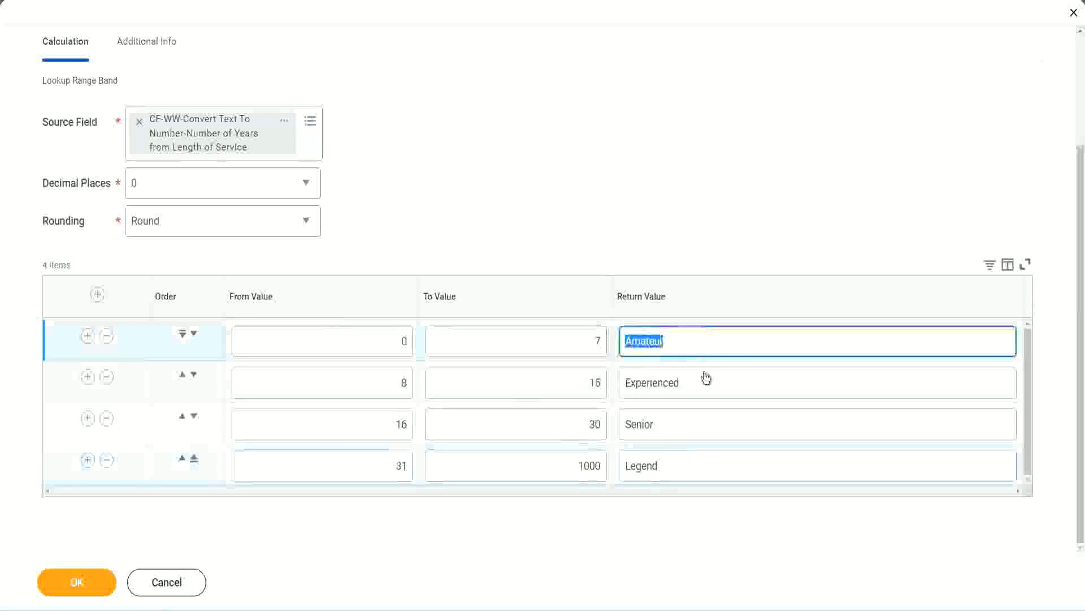
left_click(701, 389)
left_click(685, 427)
left_click(684, 465)
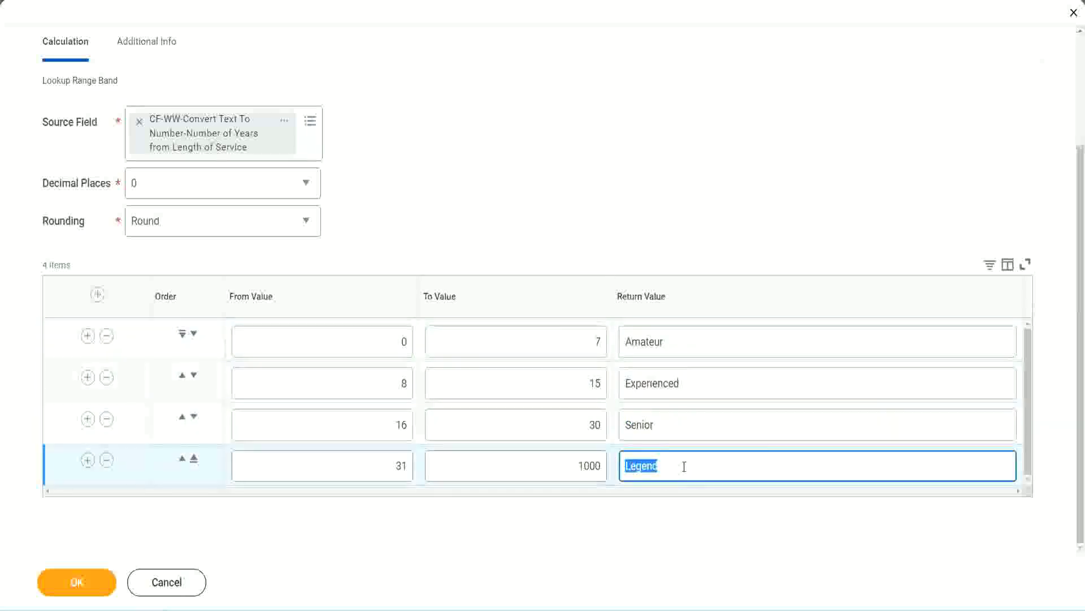
left_click(347, 342)
left_click(710, 352)
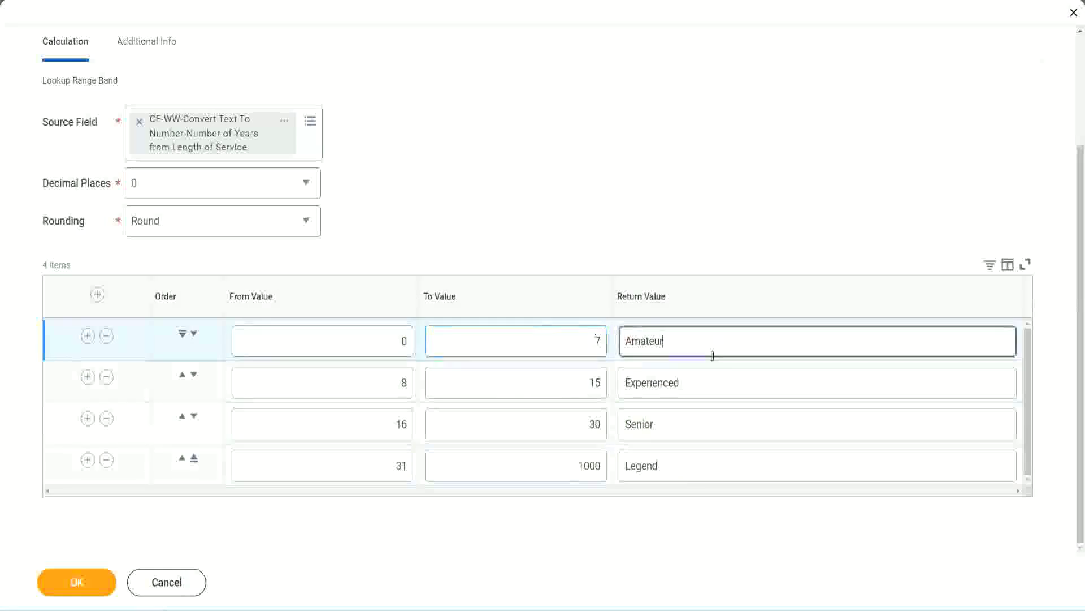
left_click(691, 431)
left_click(682, 461)
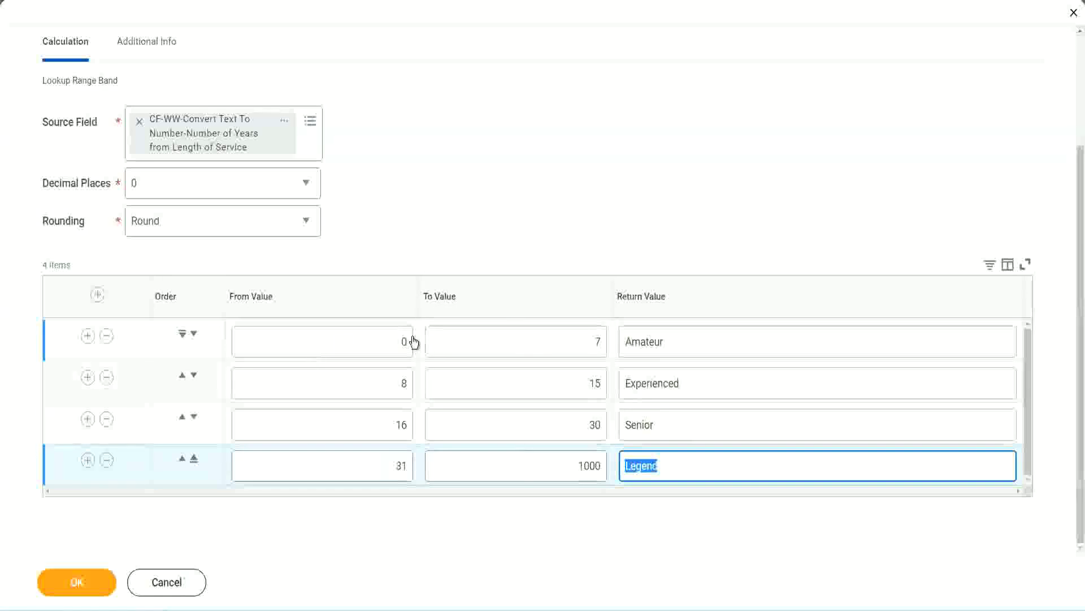
left_click(501, 250)
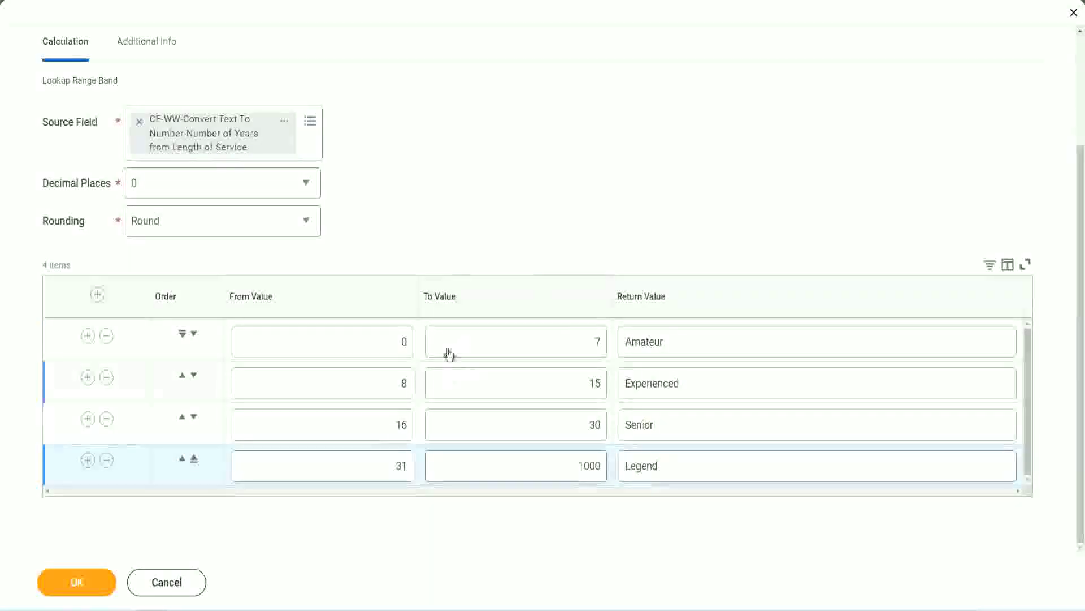
Step: Save the Lookup Range Band calculated field and copy its name from the save confirmation
left_click(76, 581)
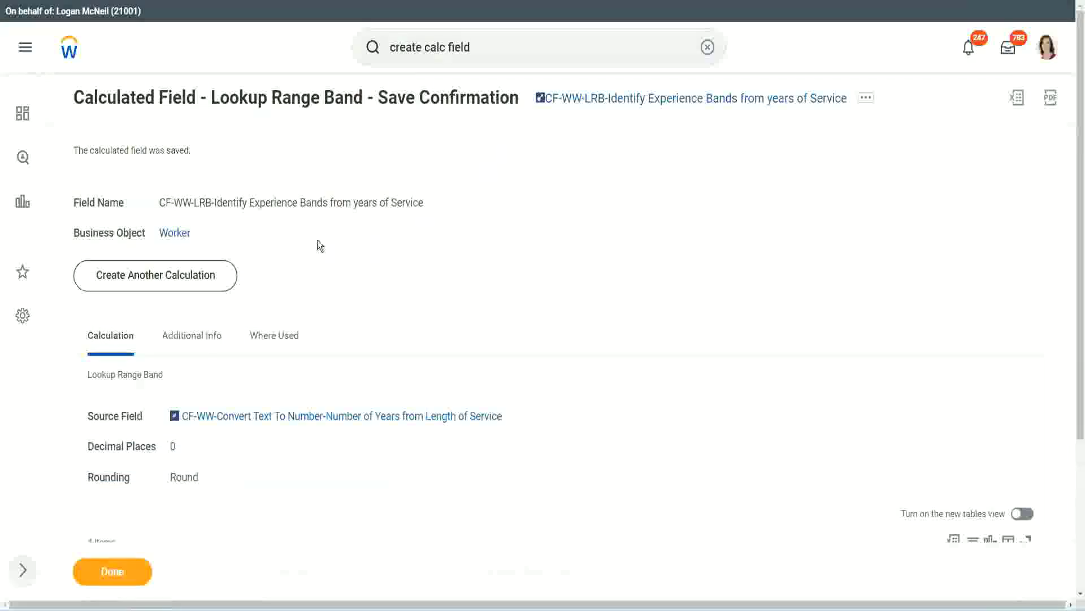
right_click(631, 104)
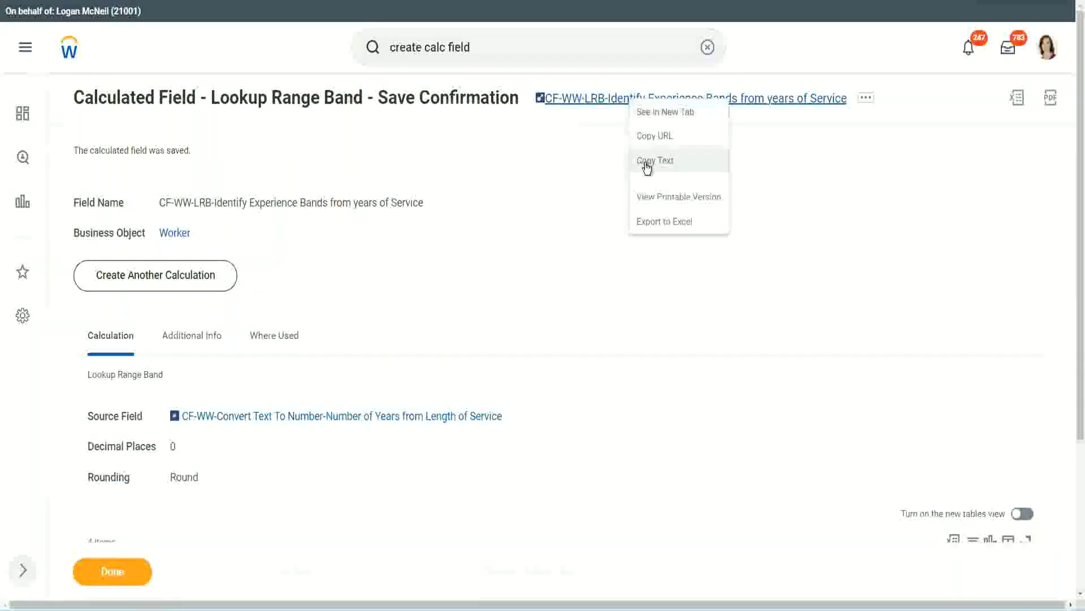
left_click(641, 168)
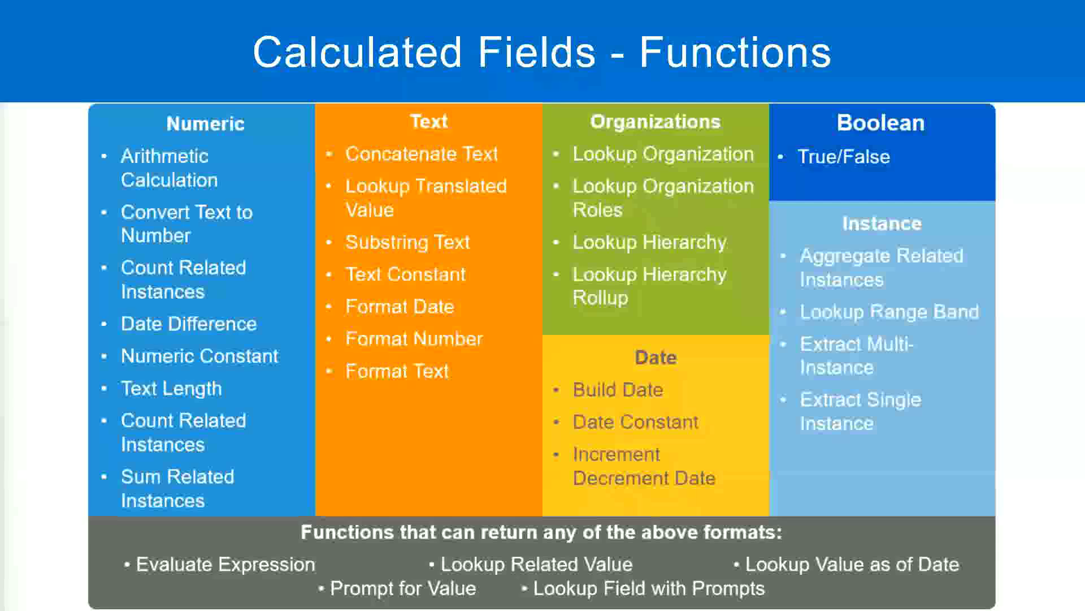
Step: Switch to the Notepad++ notes and add the amount 10,000 USD a few lines below the Field 5 expression notes
key("alt+Tab")
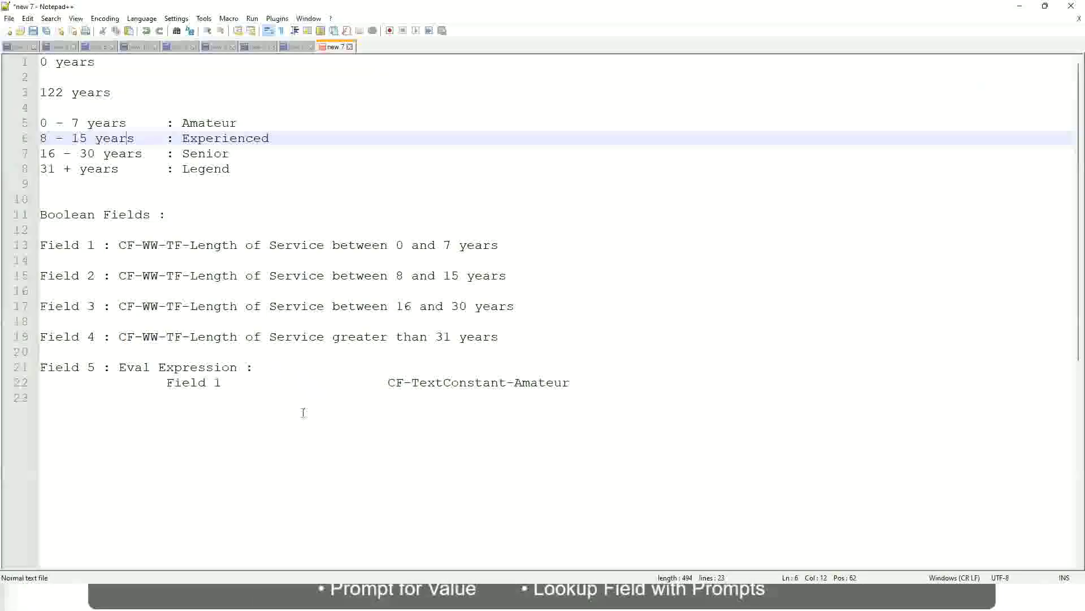
left_click(303, 413)
key("Return")
key("Return")
key("Return")
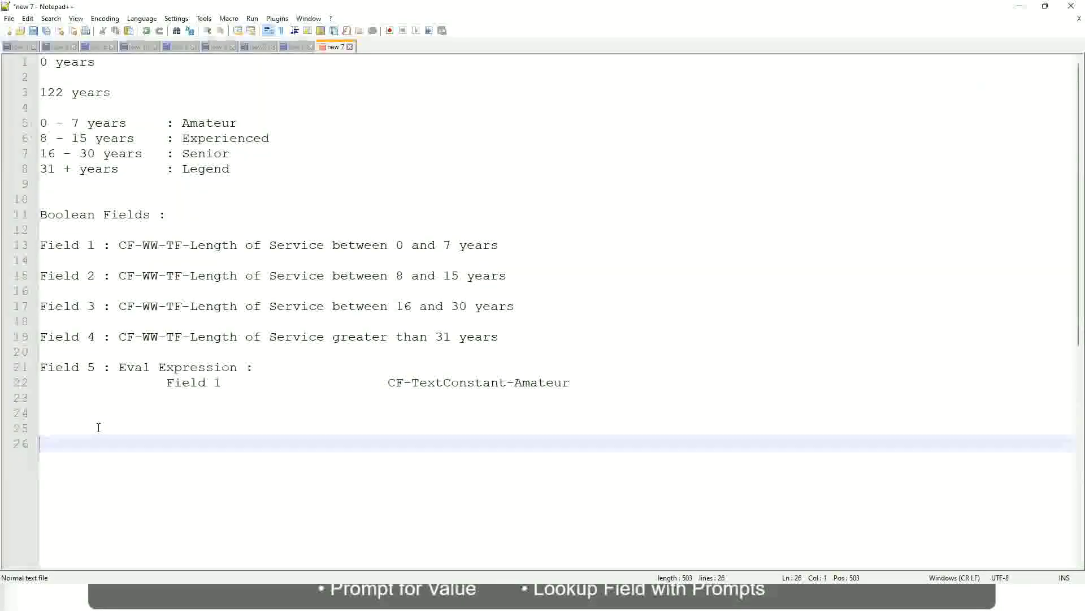
type("10,000 USD")
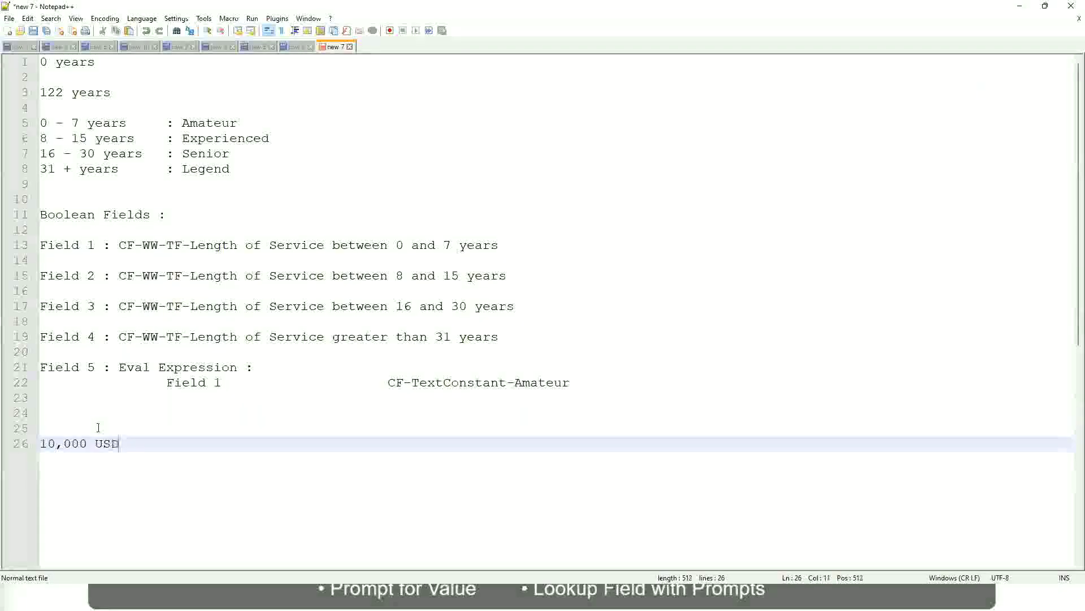
Step: Add 1,000,000 USD as a second amount on the 10,000 USD line, separated by a wide gap
key("Tab")
key("Tab")
key("Tab")
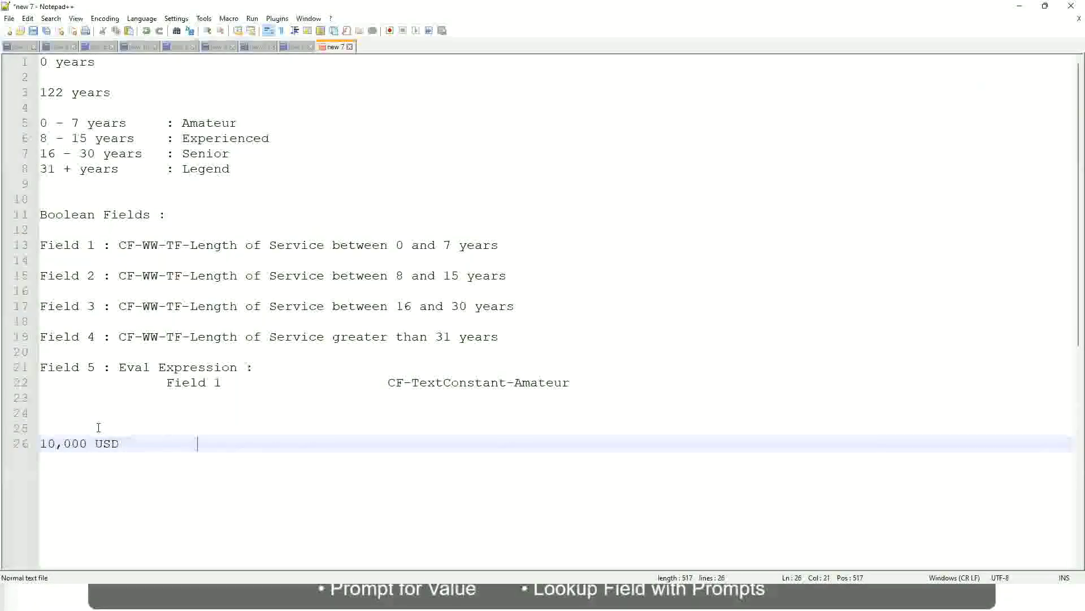
key("Tab")
key("Tab")
type("1,000,000")
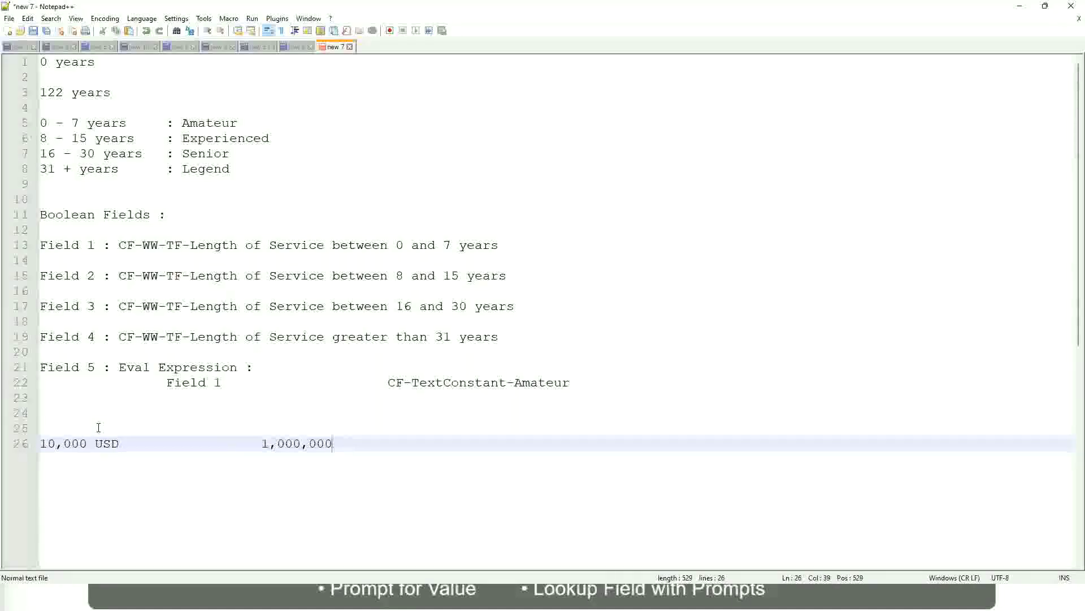
key("Left")
key("Left")
key("Left")
key("Left")
key("Left")
key("Left")
key("Left")
key("Left")
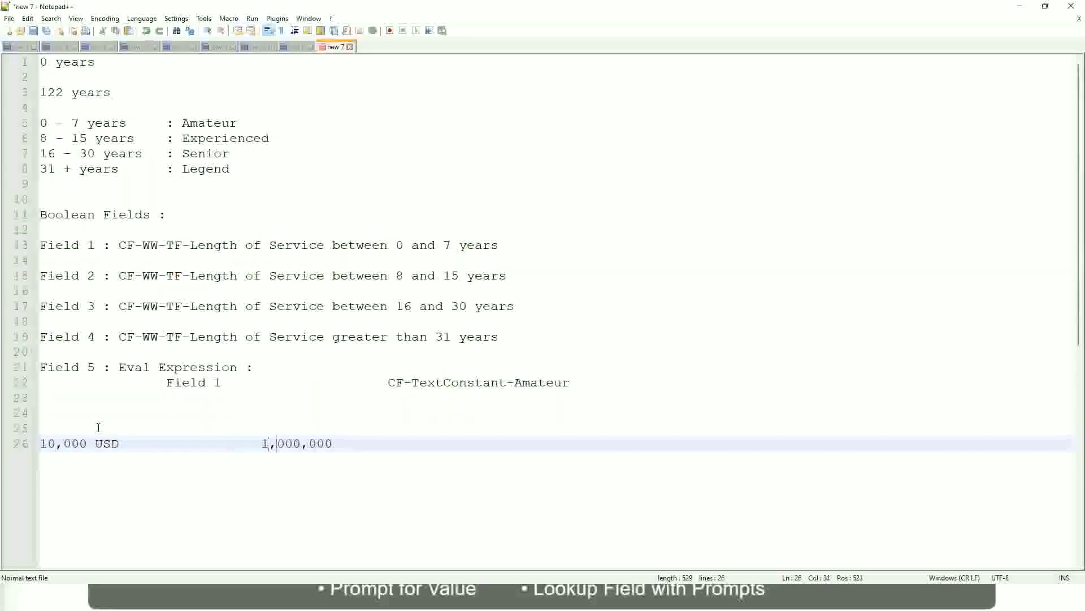
key("Right")
key("Right")
key("Right")
key("Right")
key("Right")
key("Right")
key("Right")
key("Right")
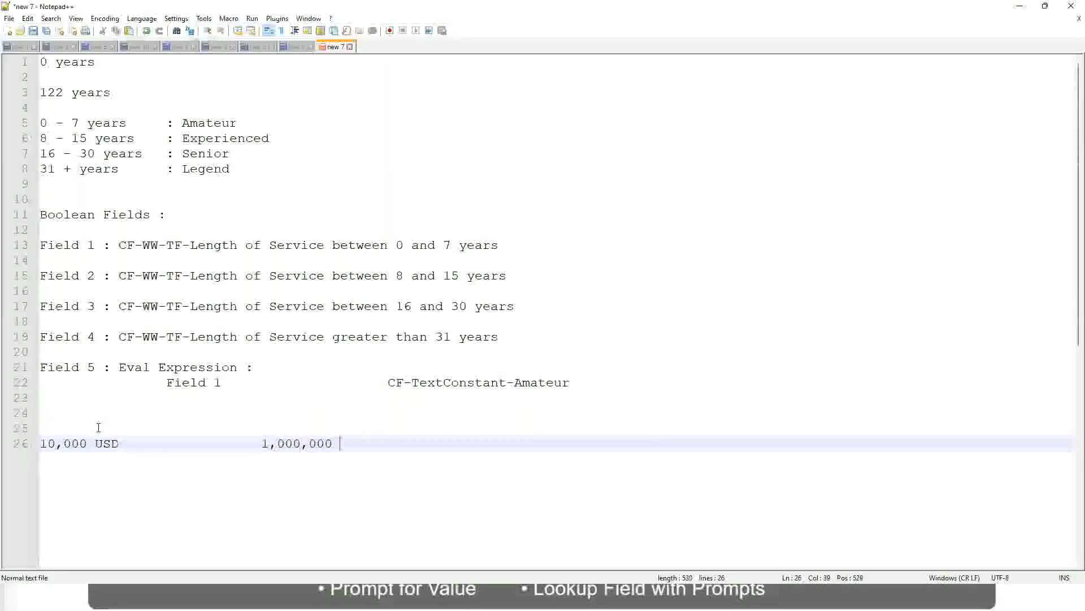
type("usd")
Step: Leave a blank line below the USD amounts and add the range line "10 - 50,000 : Low", with the label spaced out
key("Return")
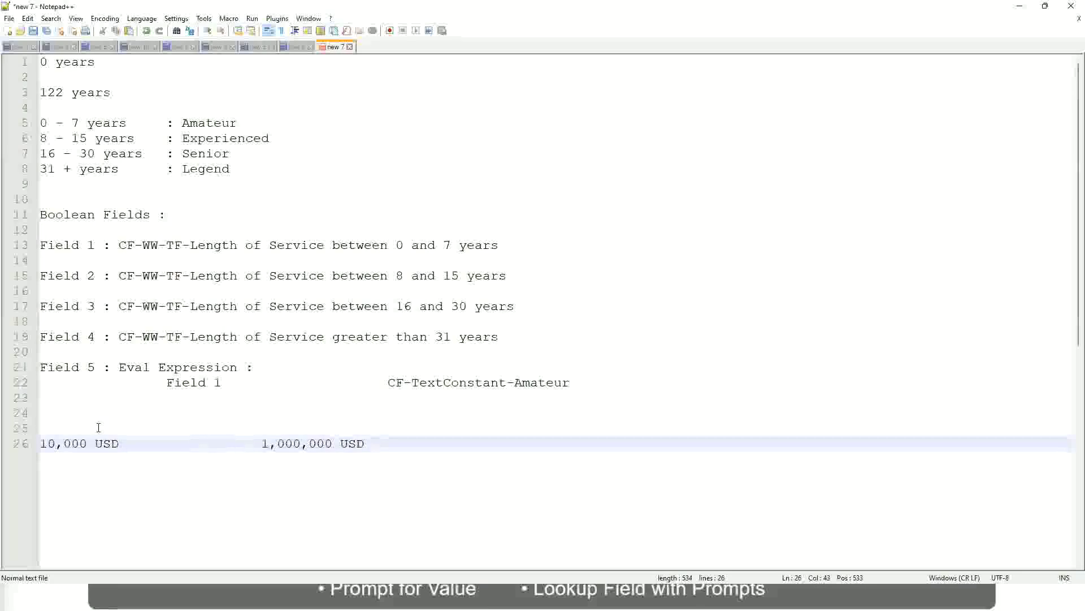
key("Return")
key("Return")
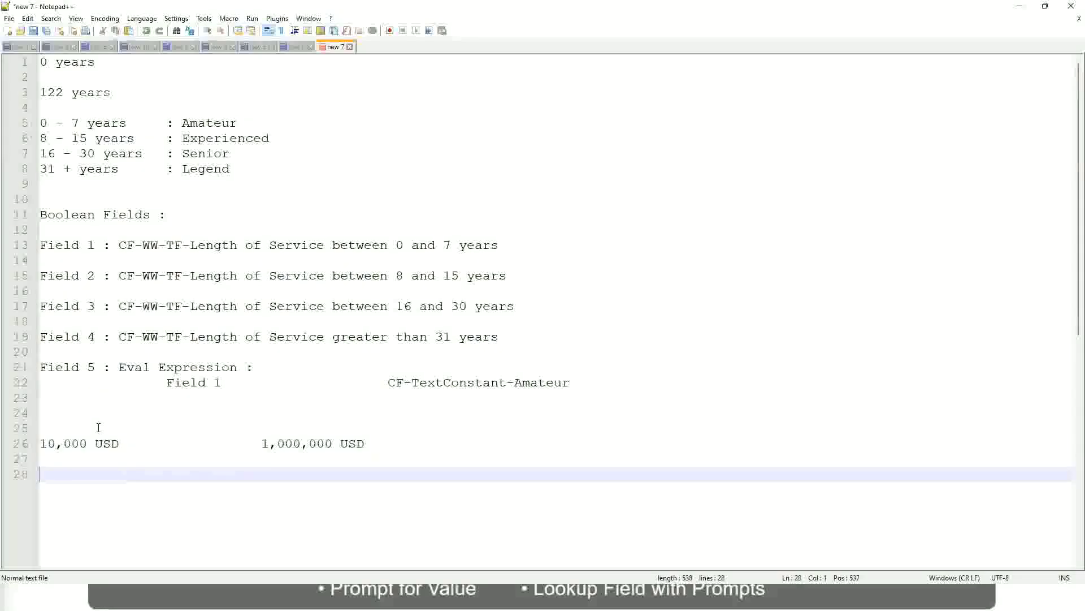
type("10 - 50,000")
key("Tab")
key("Tab")
key("Tab")
key("Tab")
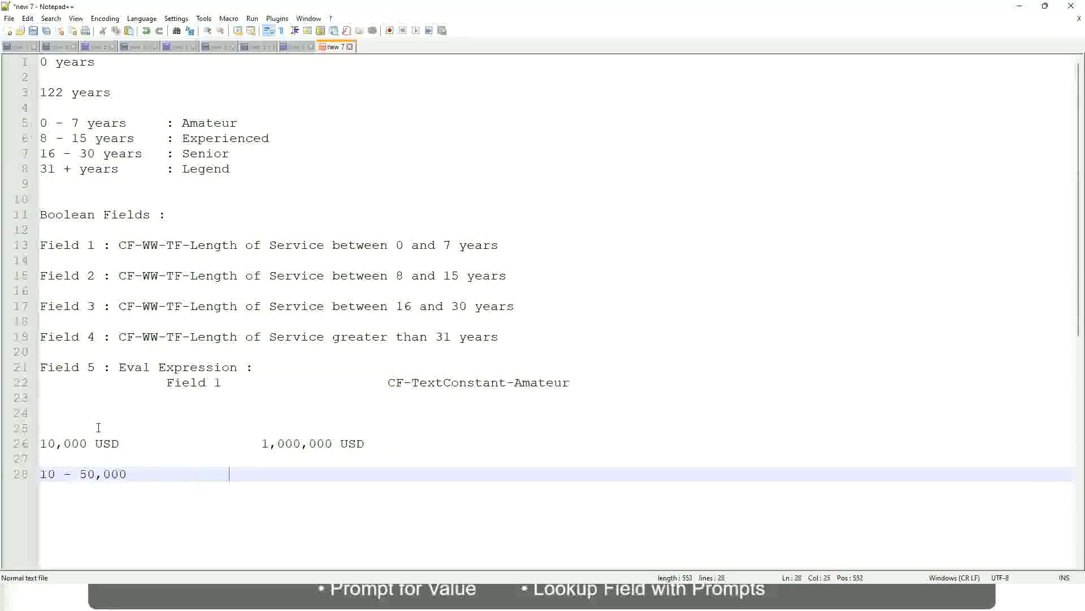
type(": Low")
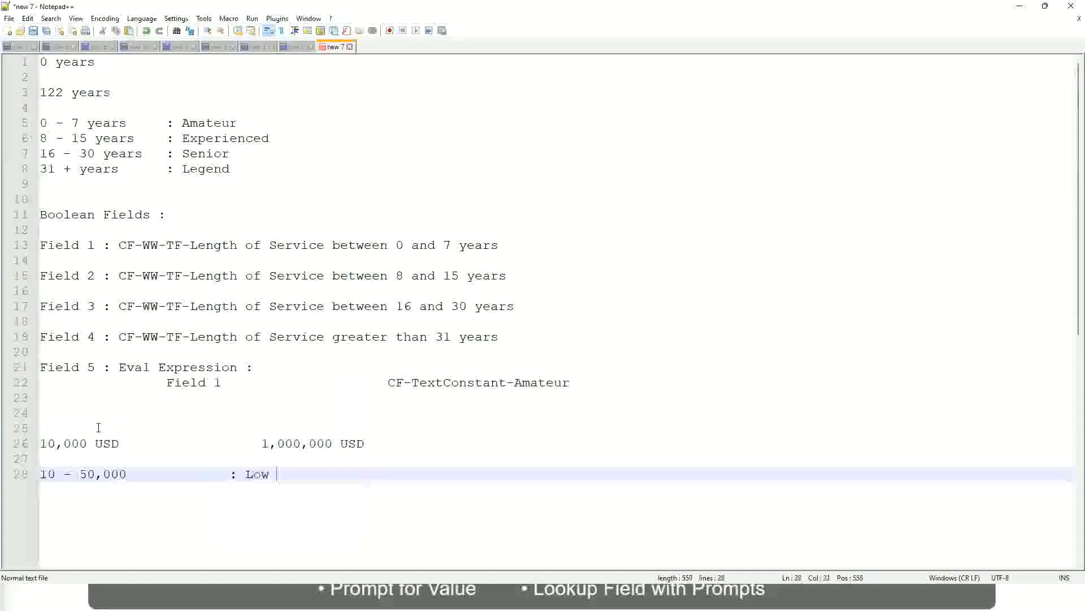
Step: Add the range line "50,001 - 150,000 : Medium" directly under the Low range, with the labels aligned
key("Return")
key("Return")
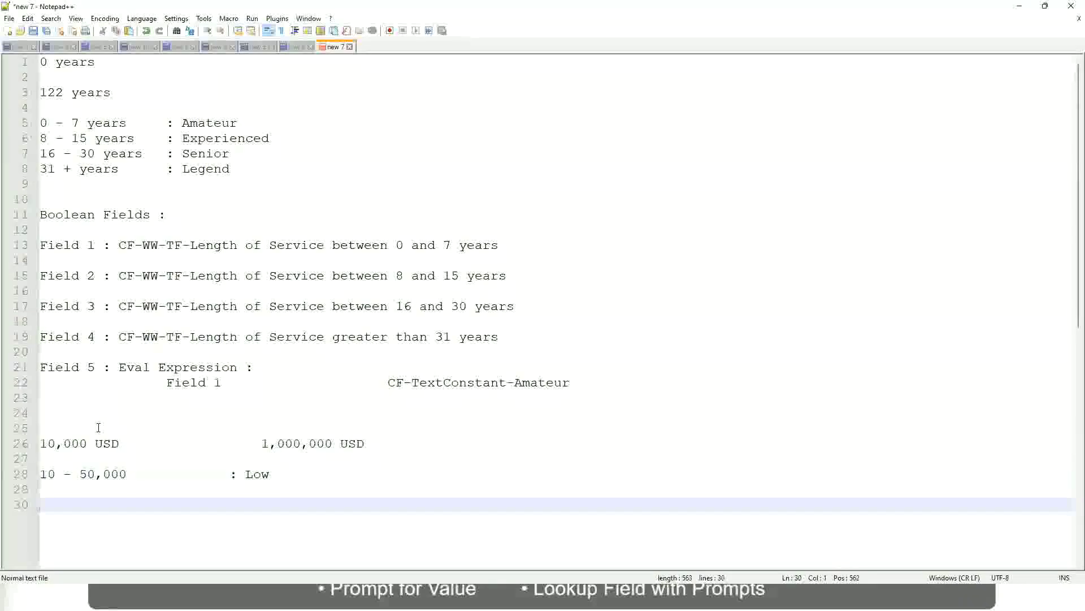
key("Up")
type("5")
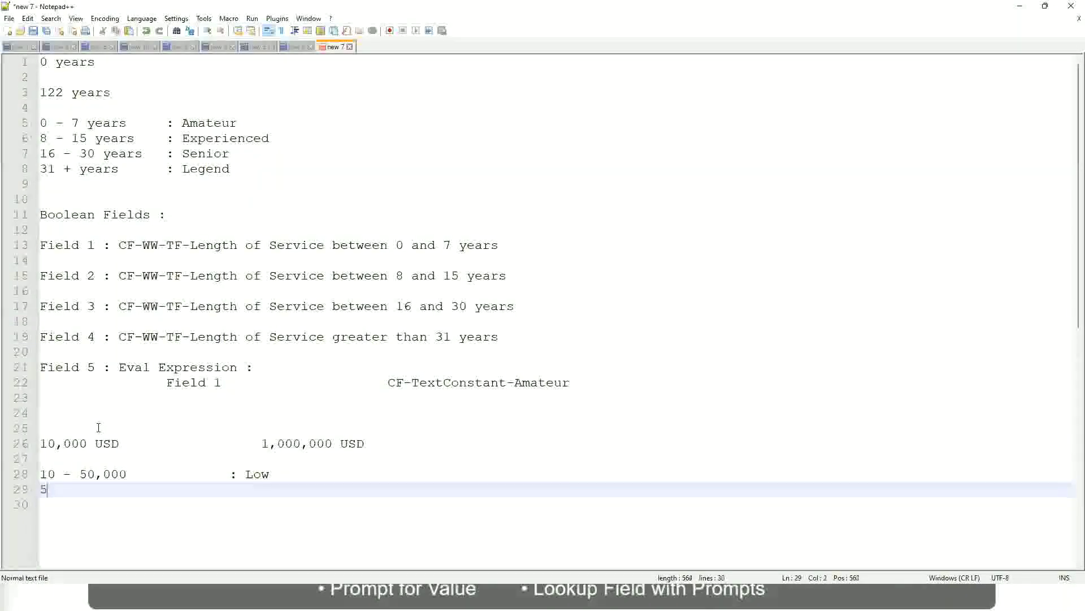
type("0,001 - 150")
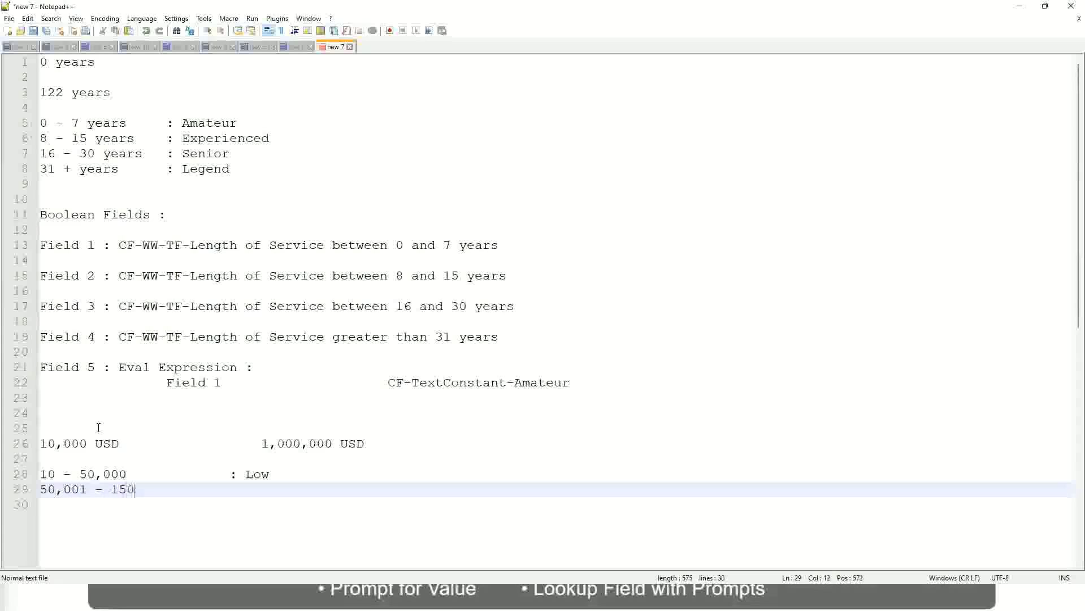
type(",000")
key("Tab")
key("Tab")
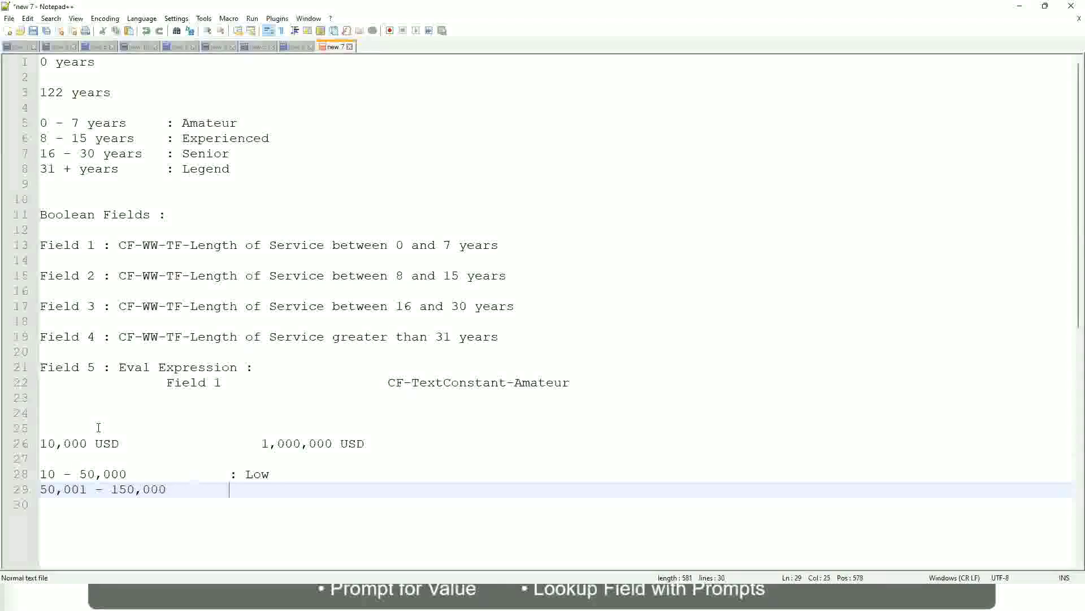
type(": Medium")
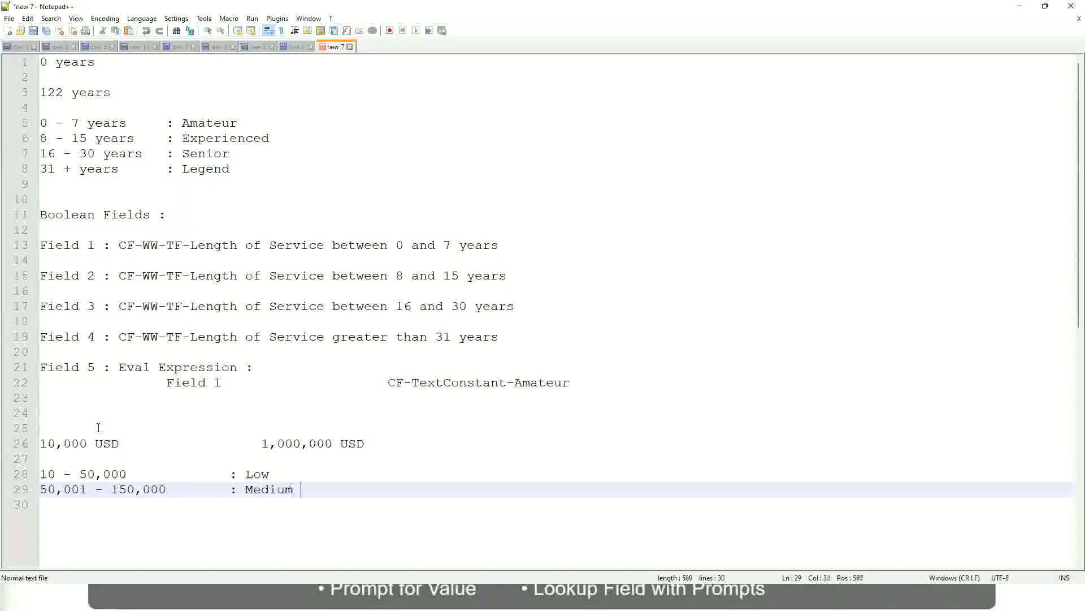
Step: Add the range line "> 150,000 : High" under the Medium range, with the labels aligned
key("Return")
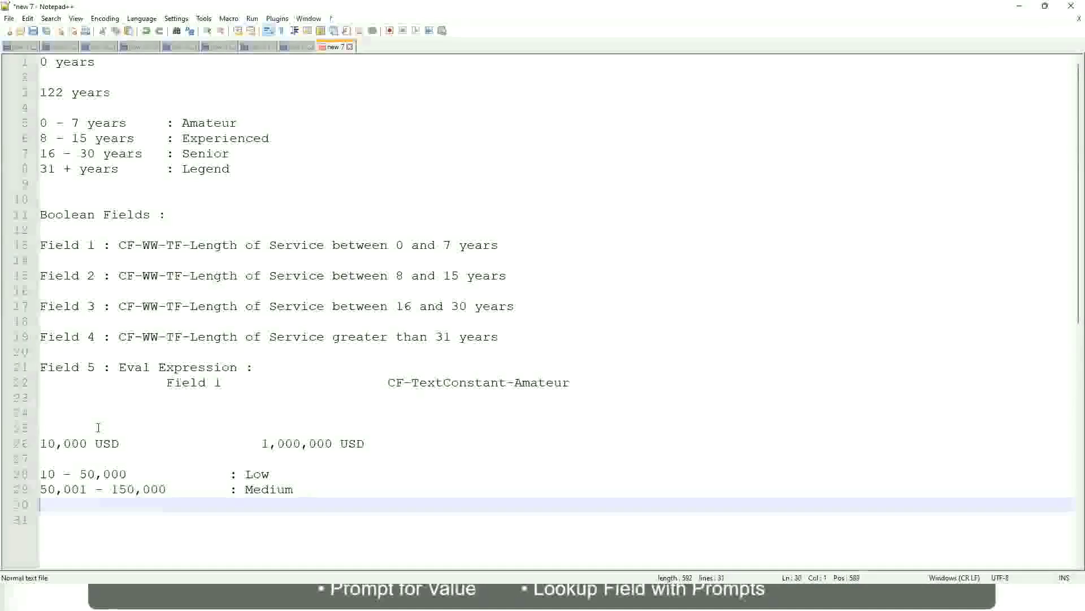
type("> 1")
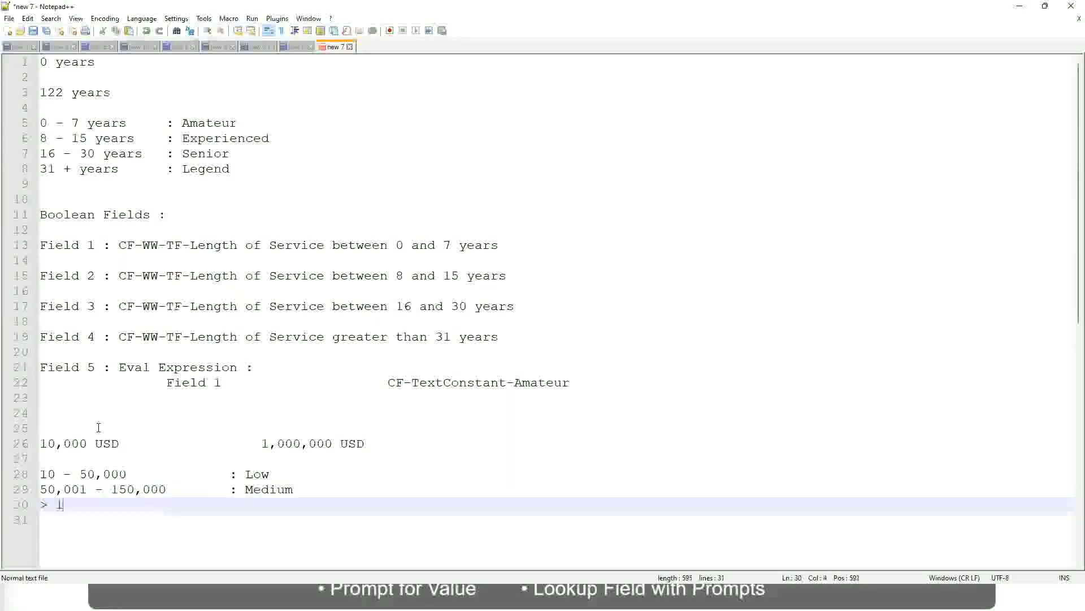
type("50,000")
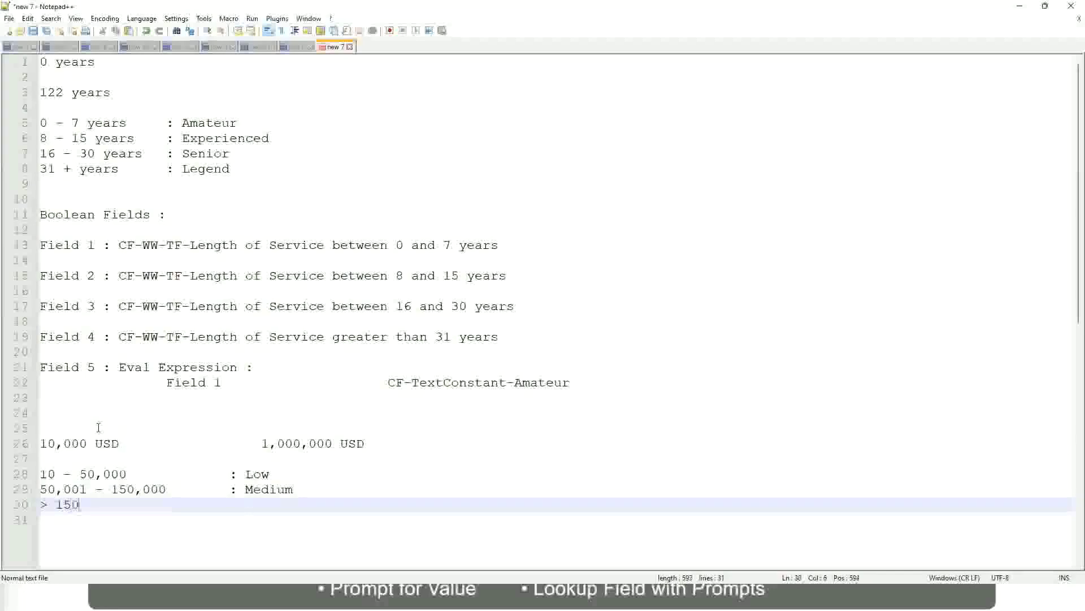
key("Tab")
key("Tab")
key("Tab")
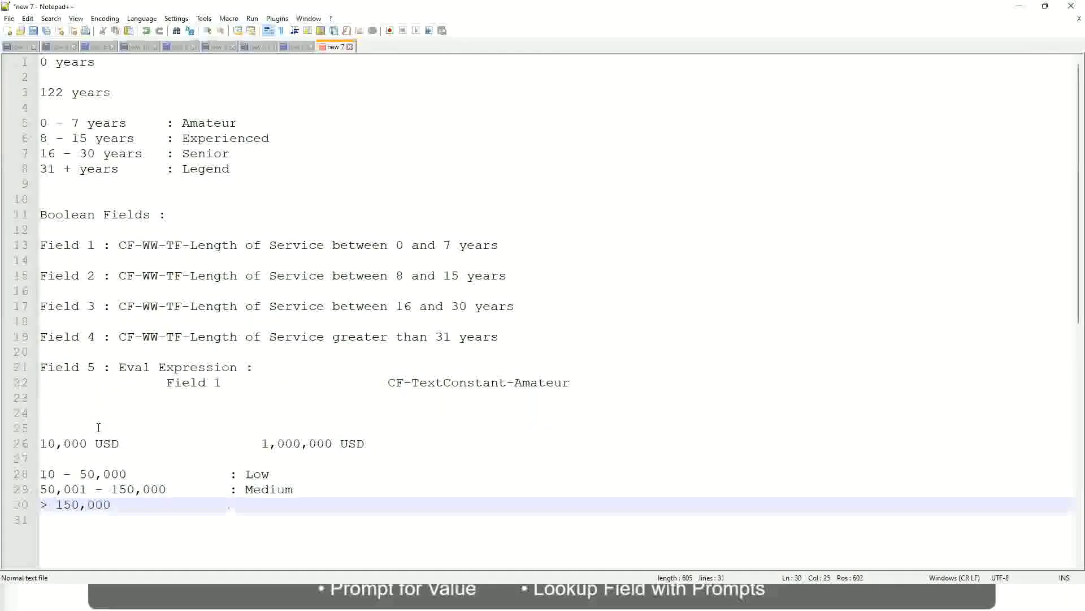
type(": High")
Step: Review the two USD amounts and the Low, Medium and High ranges of the currency example
left_click(35, 443)
left_click(47, 444)
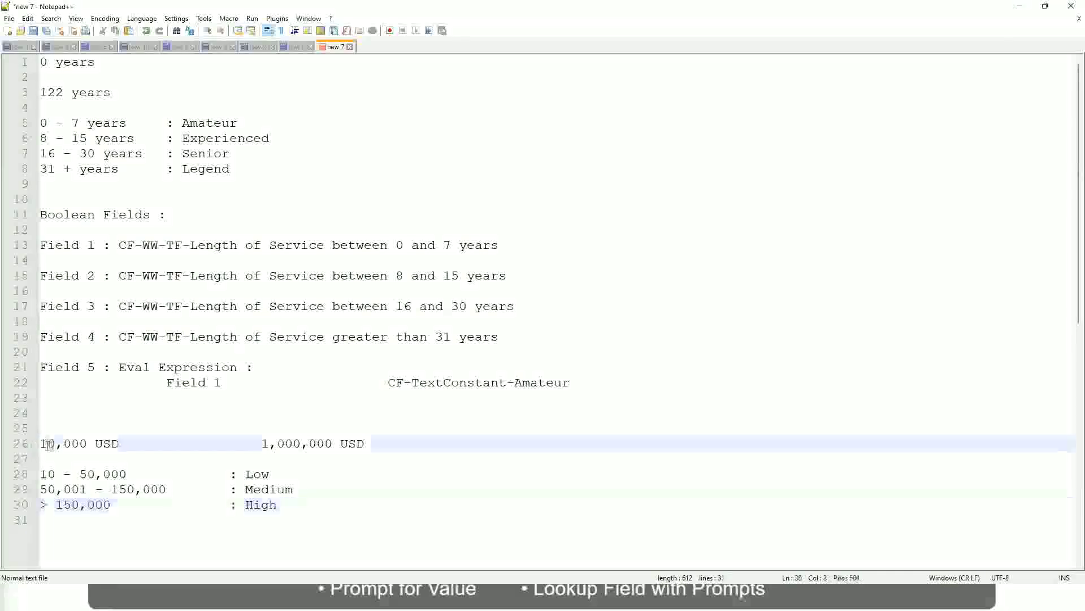
double_click(324, 444)
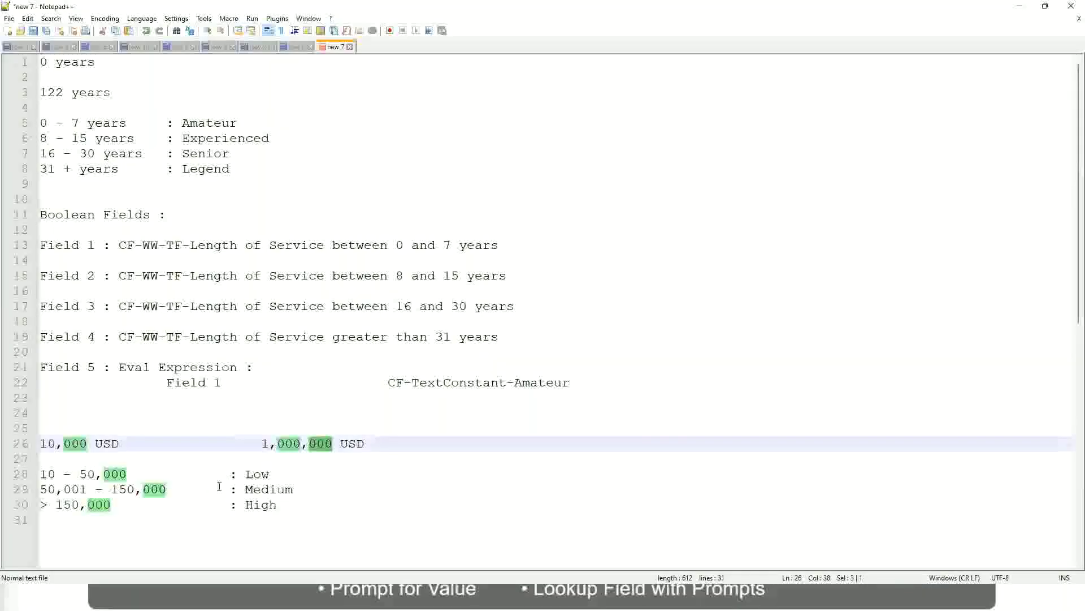
left_click(198, 489)
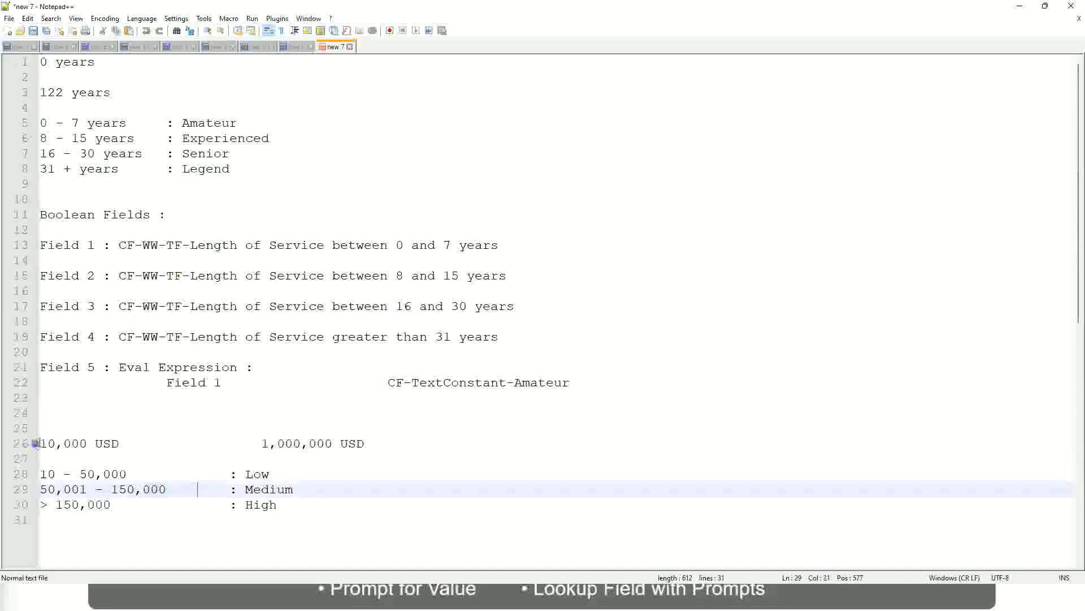
left_click(333, 444)
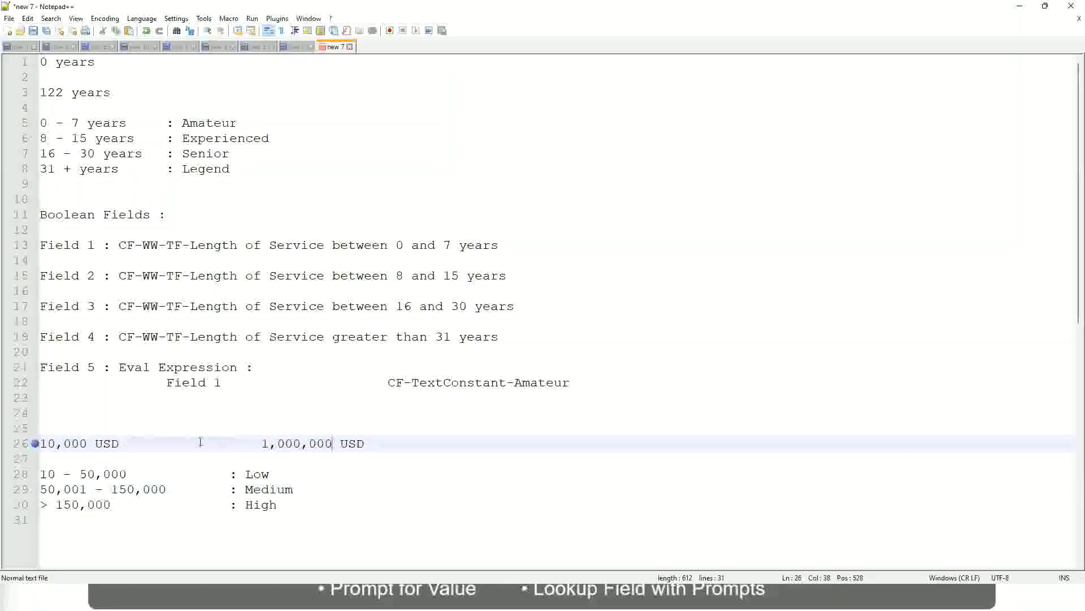
left_click(266, 476)
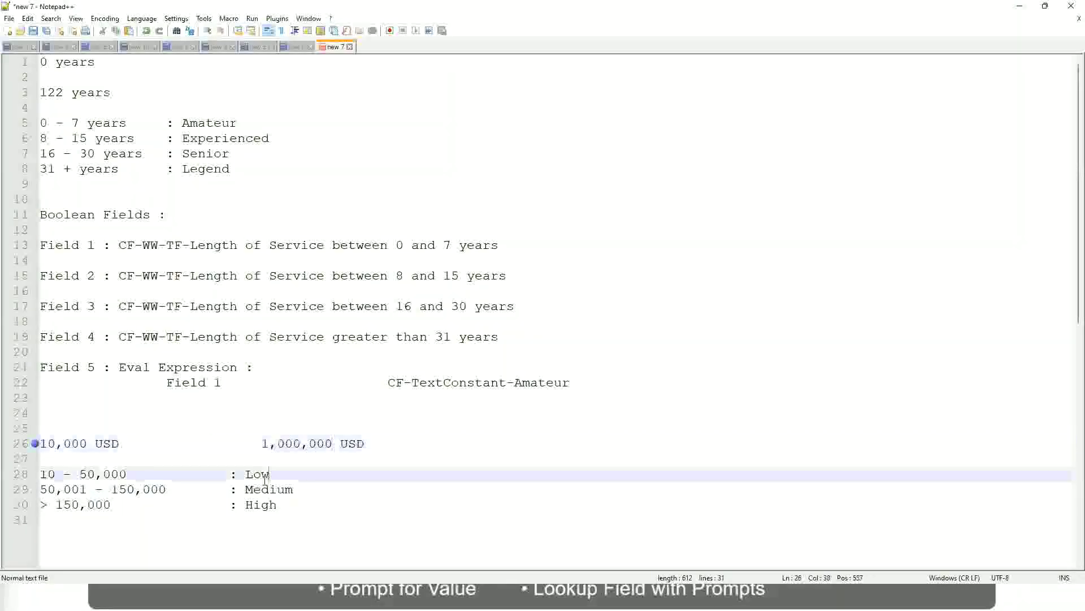
left_click(261, 477)
left_click(262, 492)
left_click(261, 507)
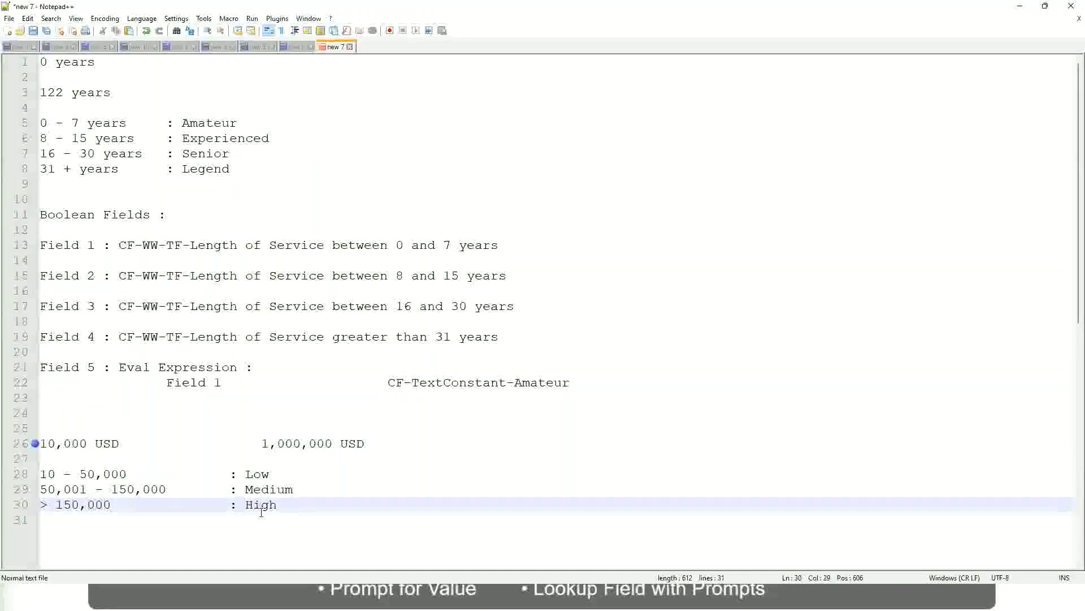
left_click(138, 460)
left_click(266, 517)
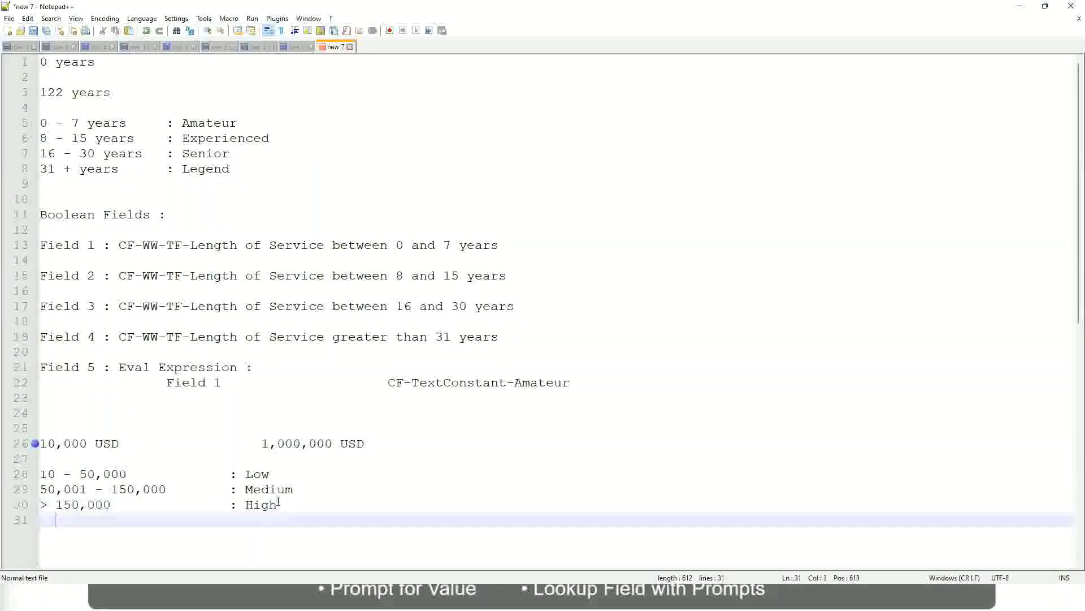
left_click(280, 503)
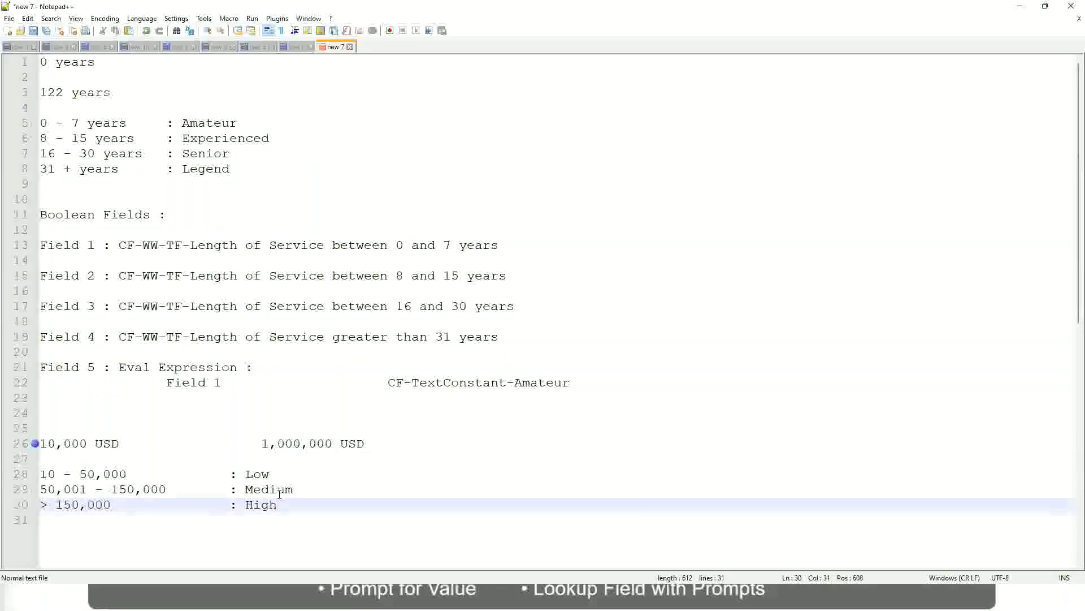